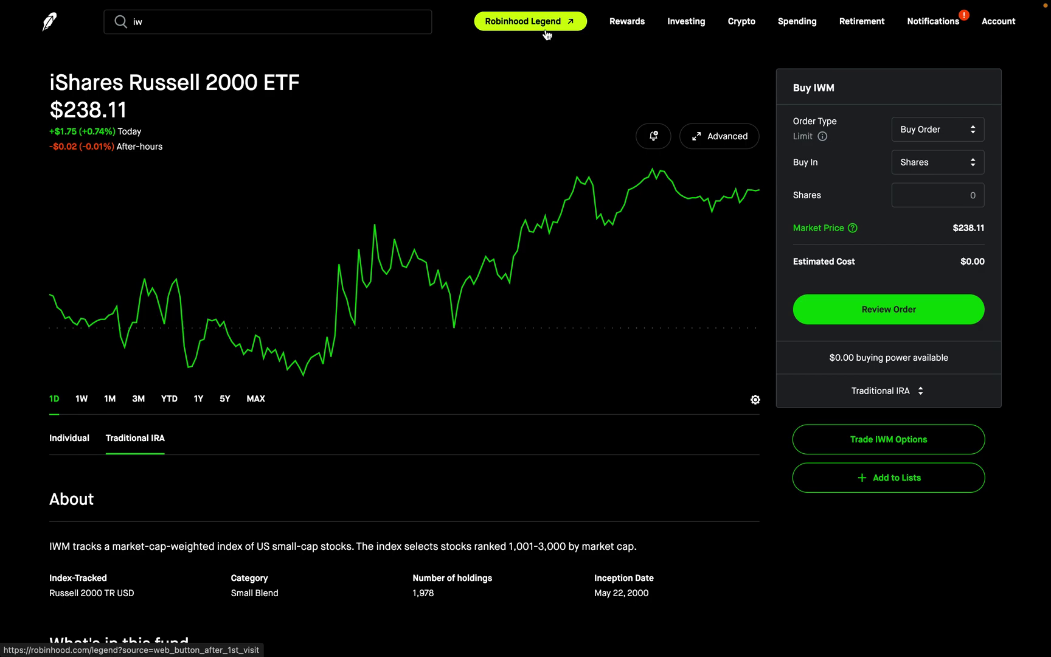
- Open Robinhood Legend and create a new layout from the Chart spotlight template
left_click(525, 24)
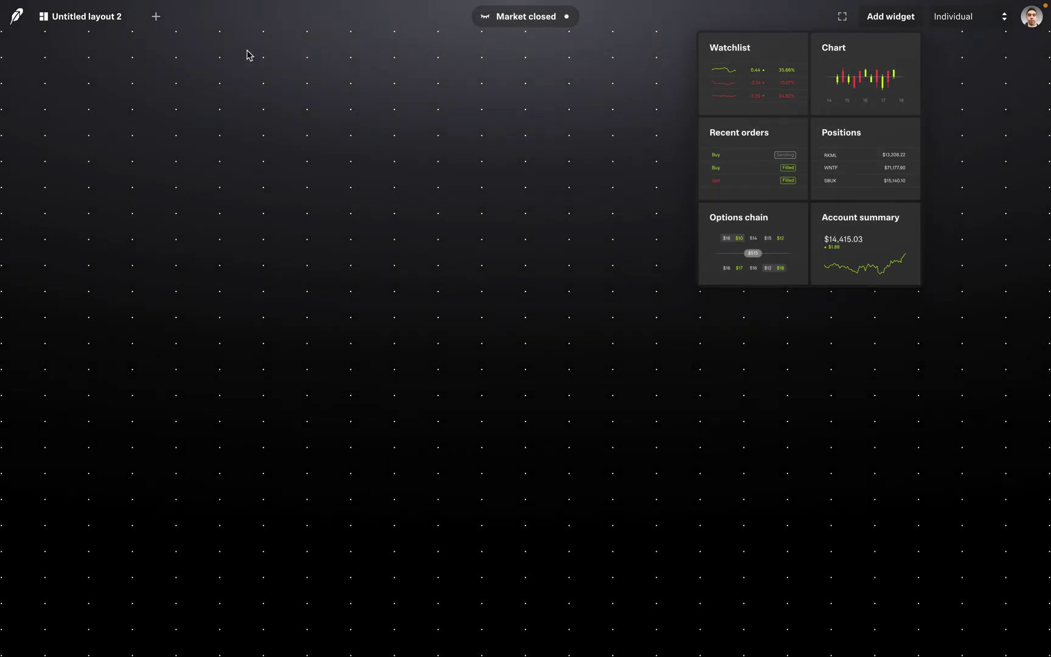
left_click(156, 18)
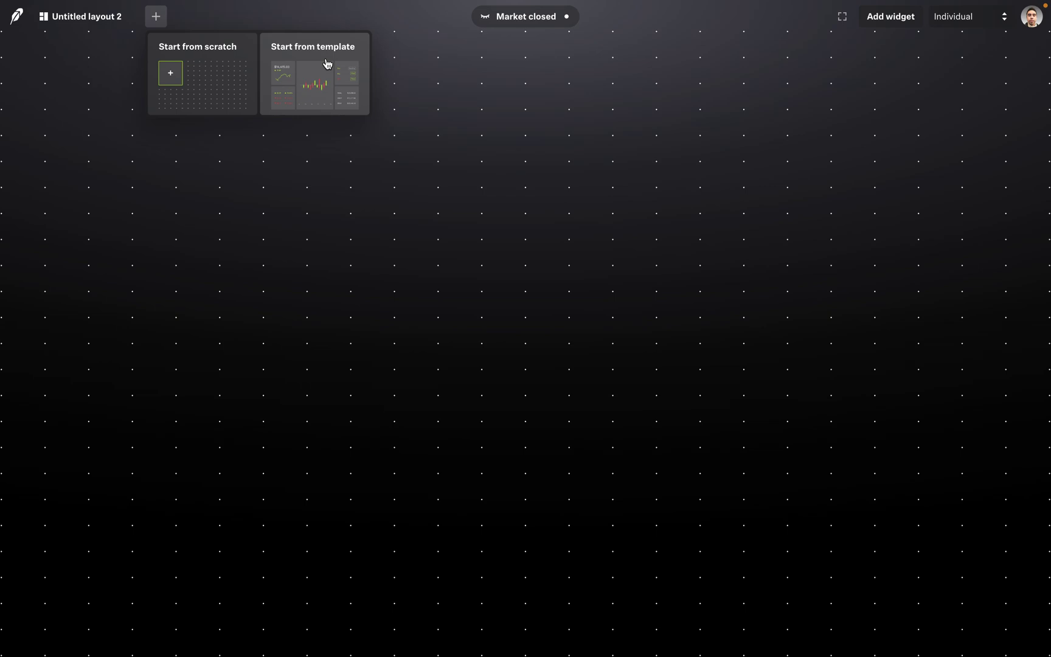
left_click(328, 63)
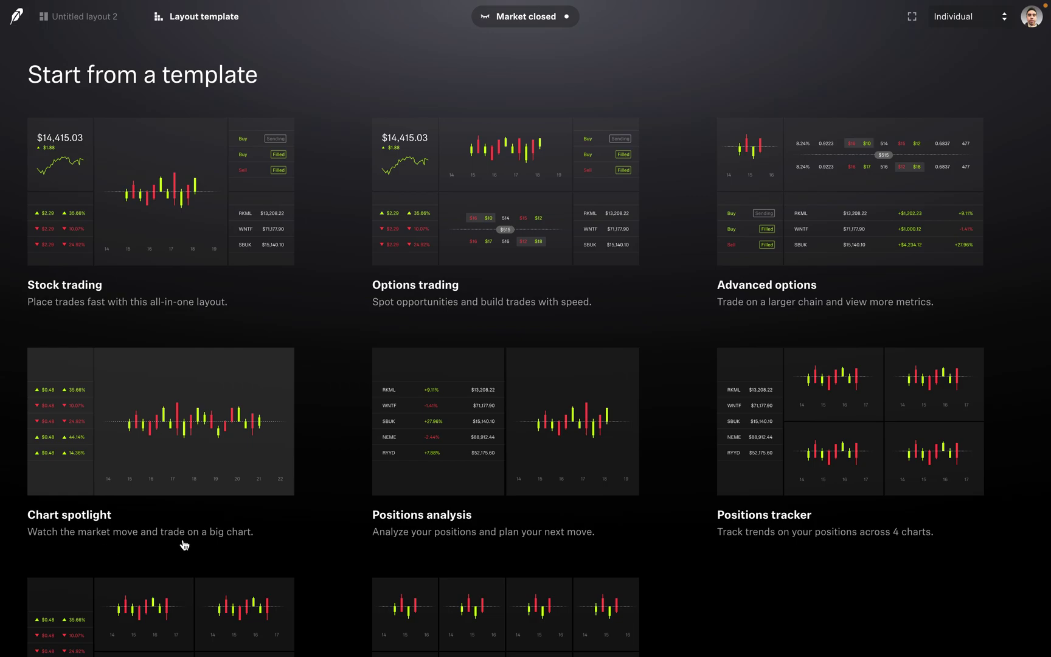
left_click(185, 456)
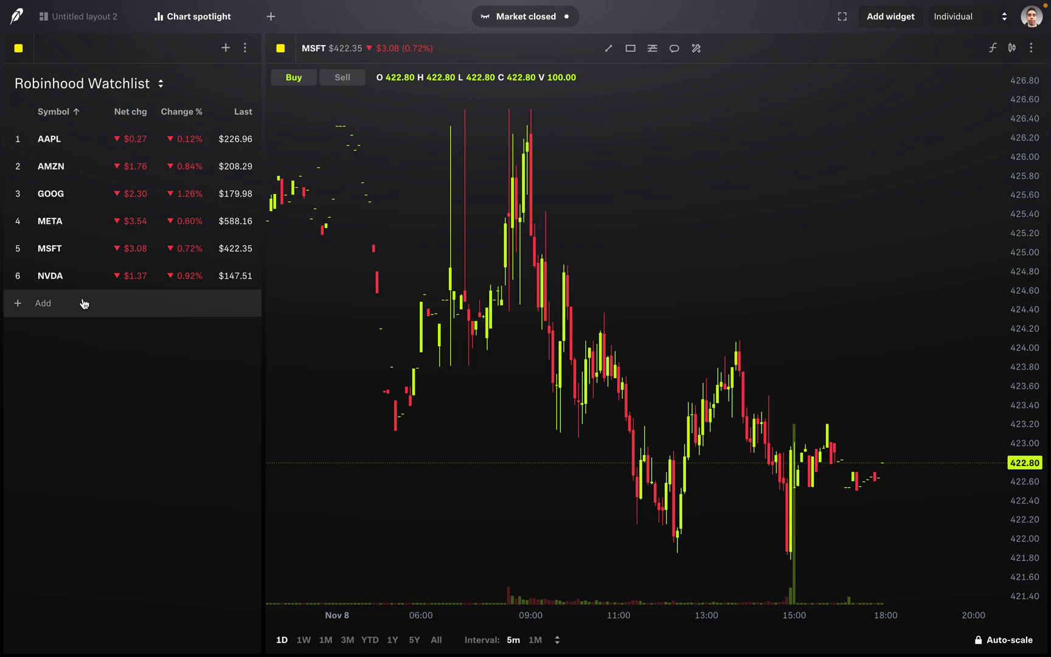
- Show NVDA and then GOOG in the chart by picking them from the Robinhood Watchlist
mouse_move(52, 284)
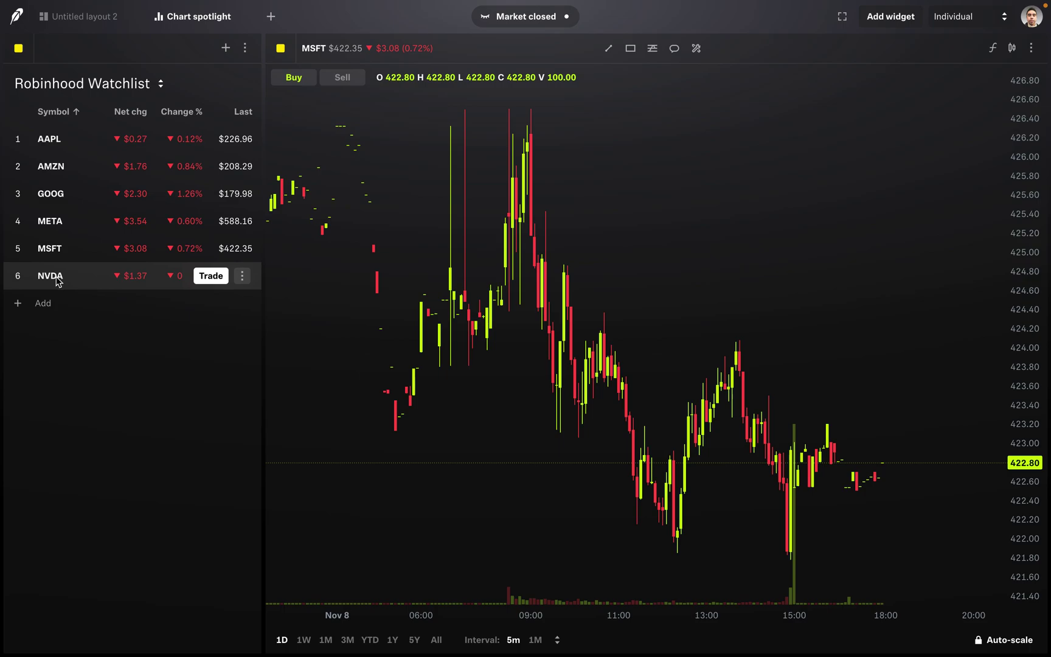
left_click(57, 279)
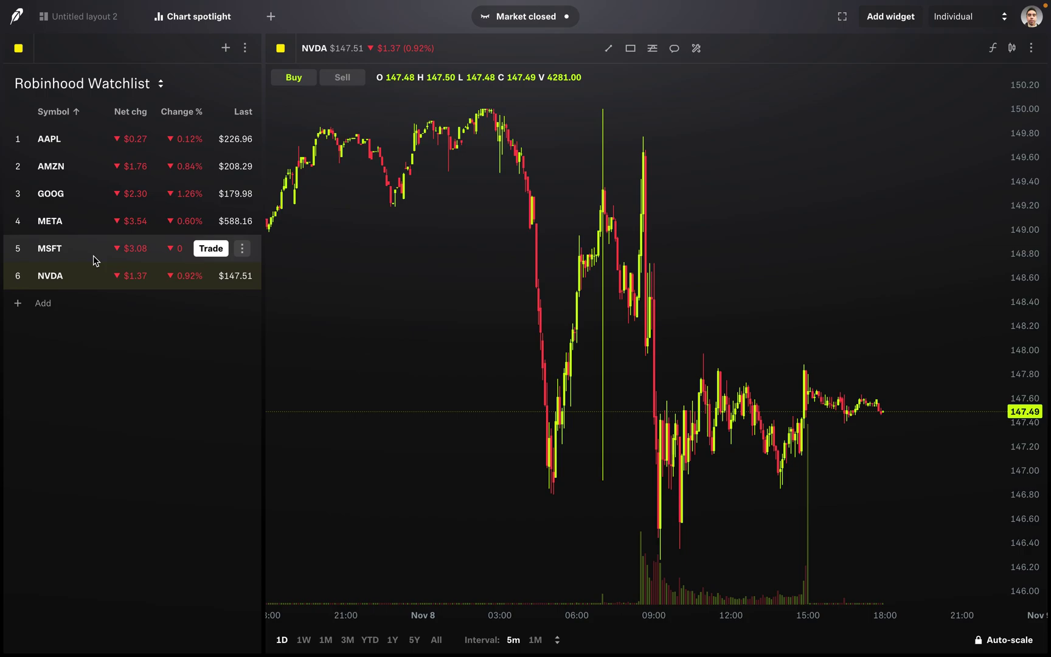
left_click(54, 196)
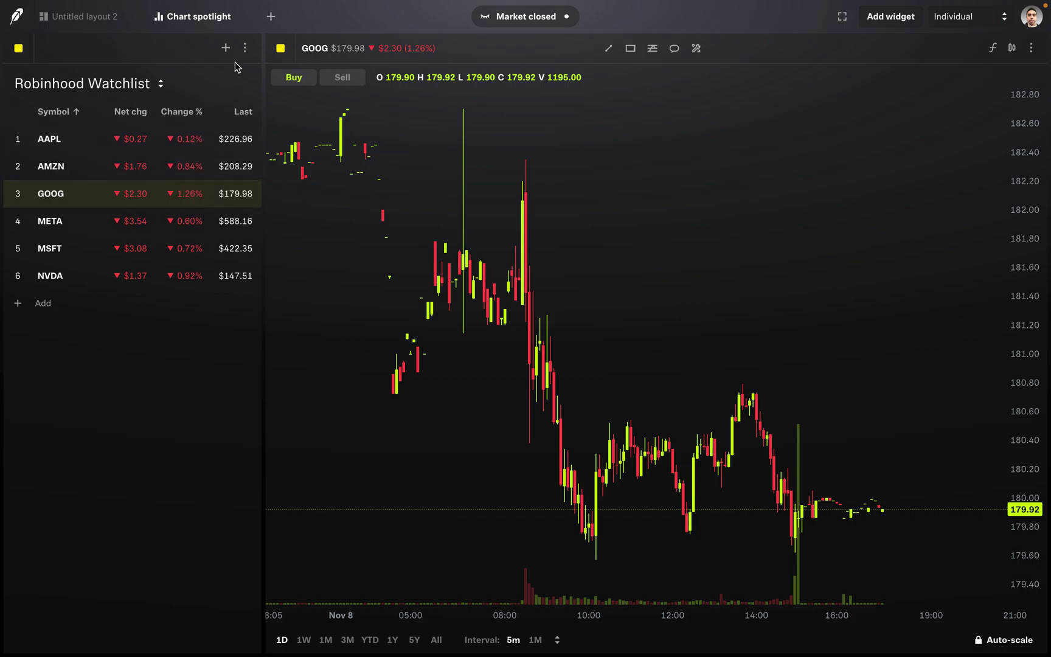
- Load Palantir Technologies (PLTR) through the chart's symbol search, and switch the chart to AMZN from the watchlist
left_click(323, 59)
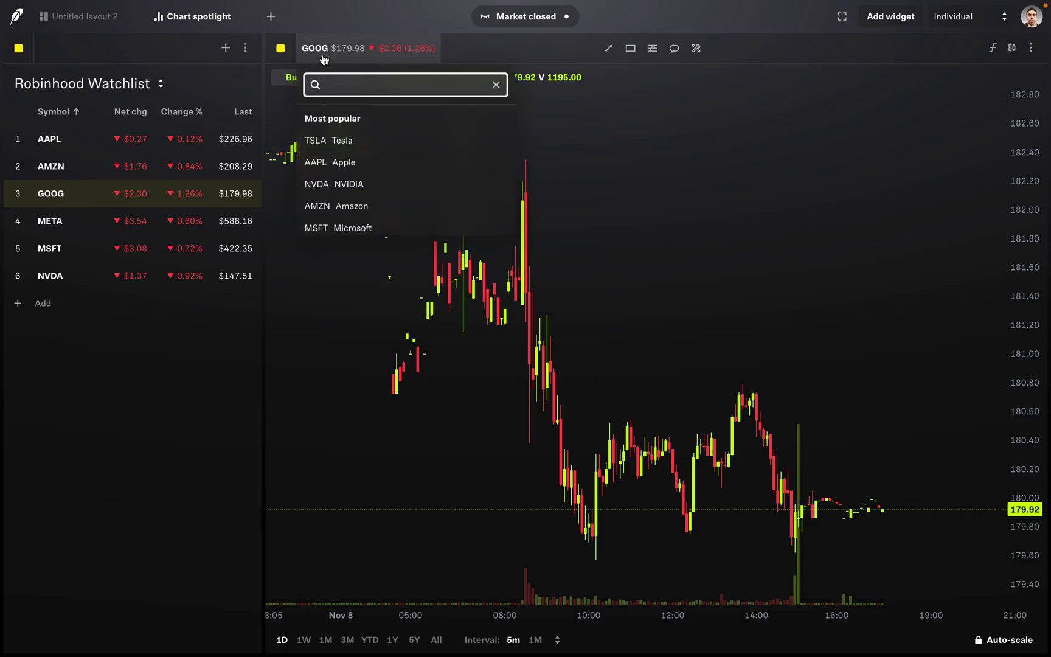
type("p")
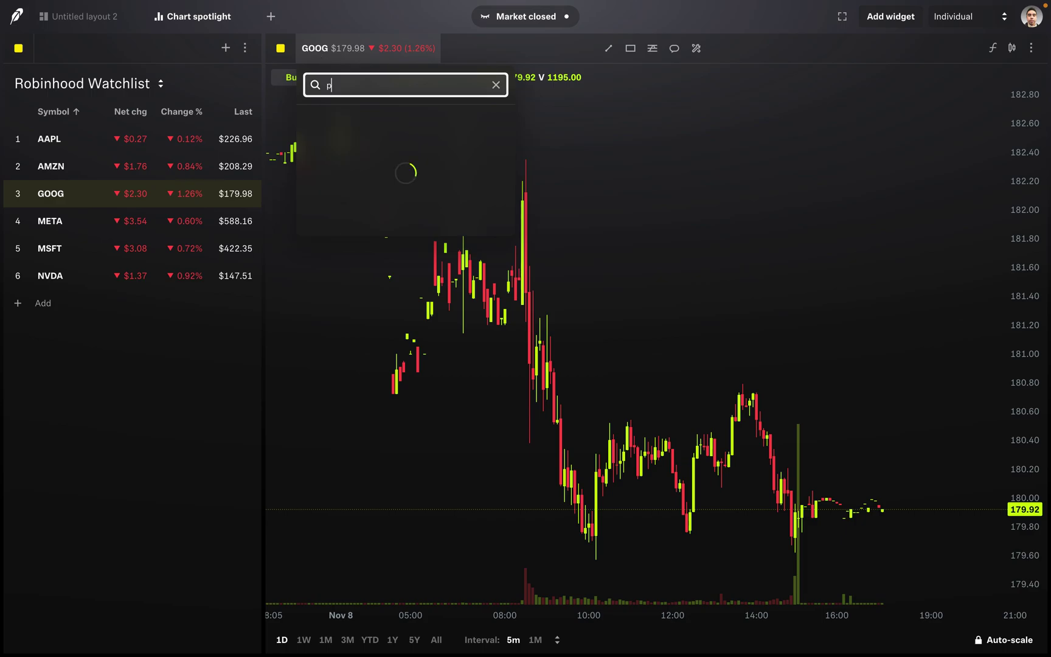
type("ltr")
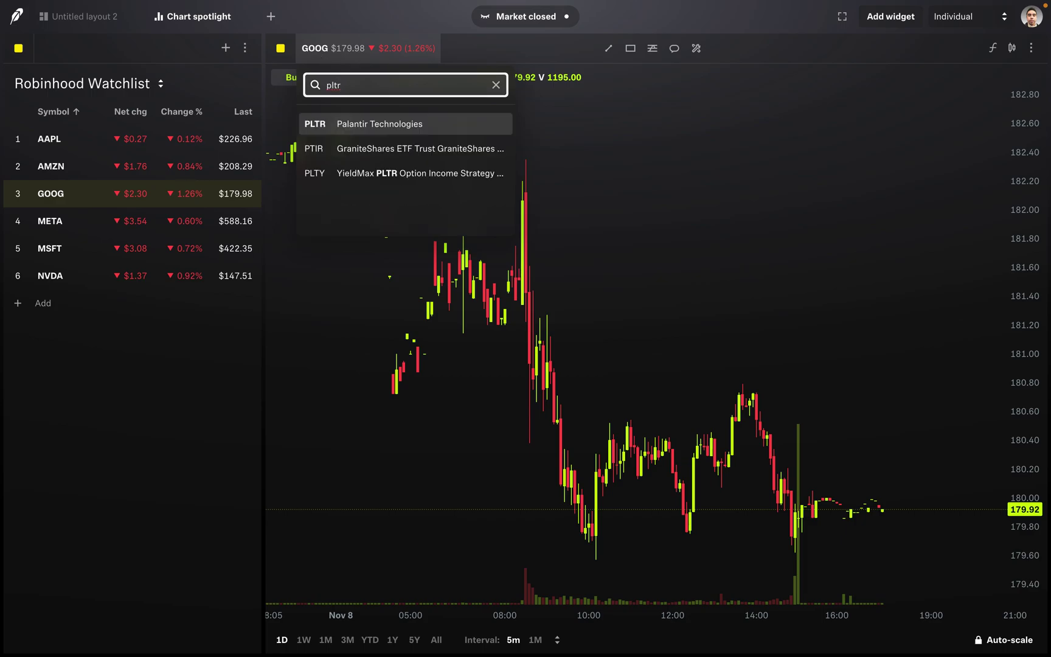
left_click(339, 129)
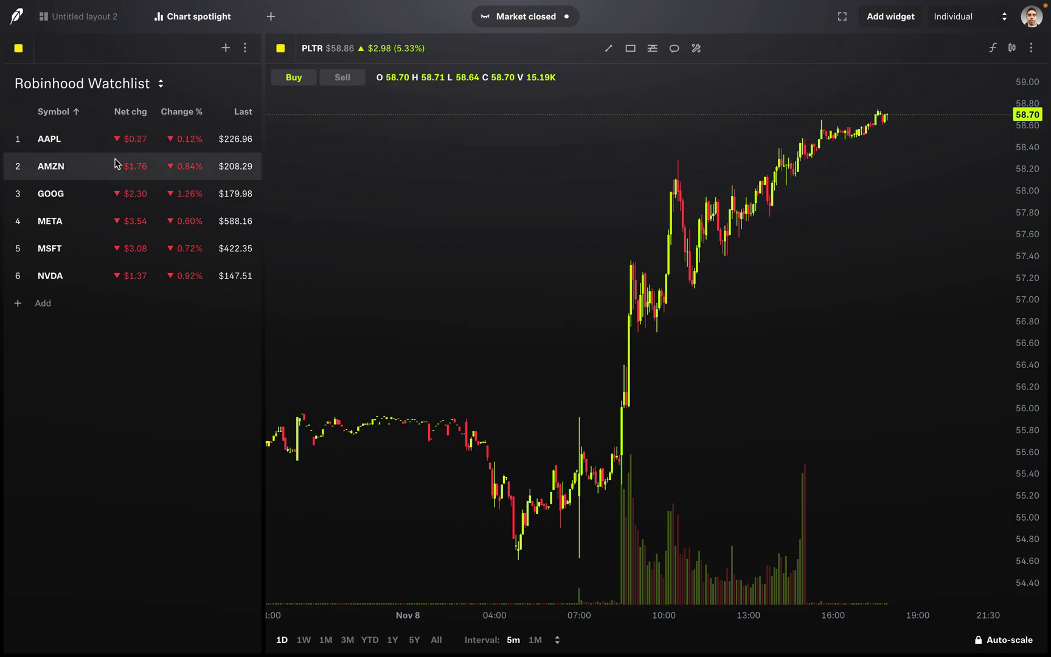
left_click(68, 168)
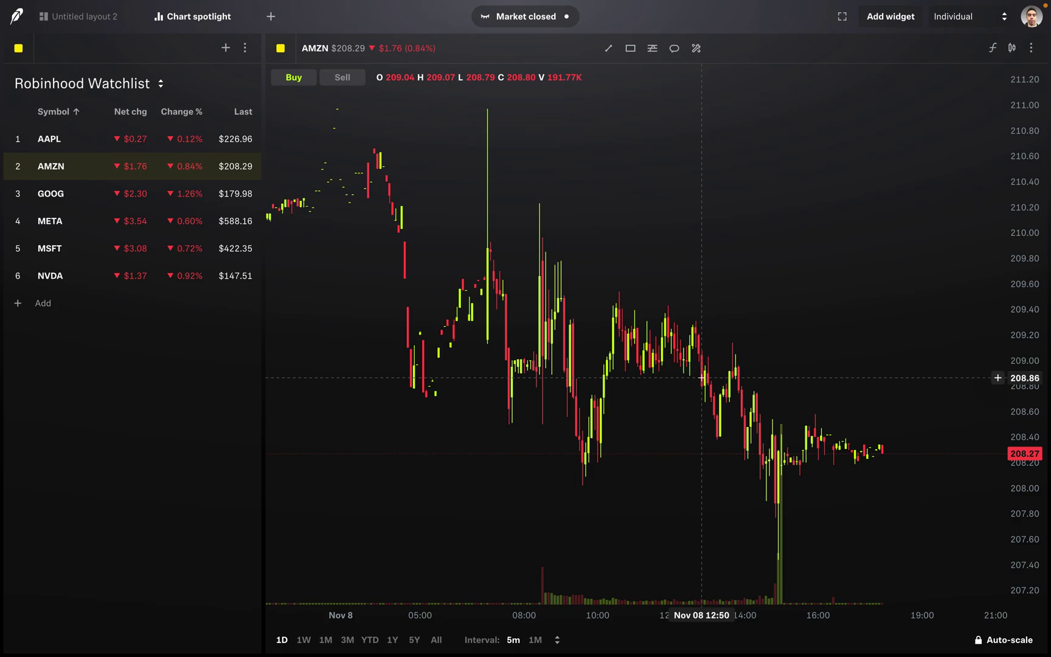
- Try the Line, Bars and Heikin-Ashi chart types on AMZN, and return the chart to Candles
left_click(1012, 50)
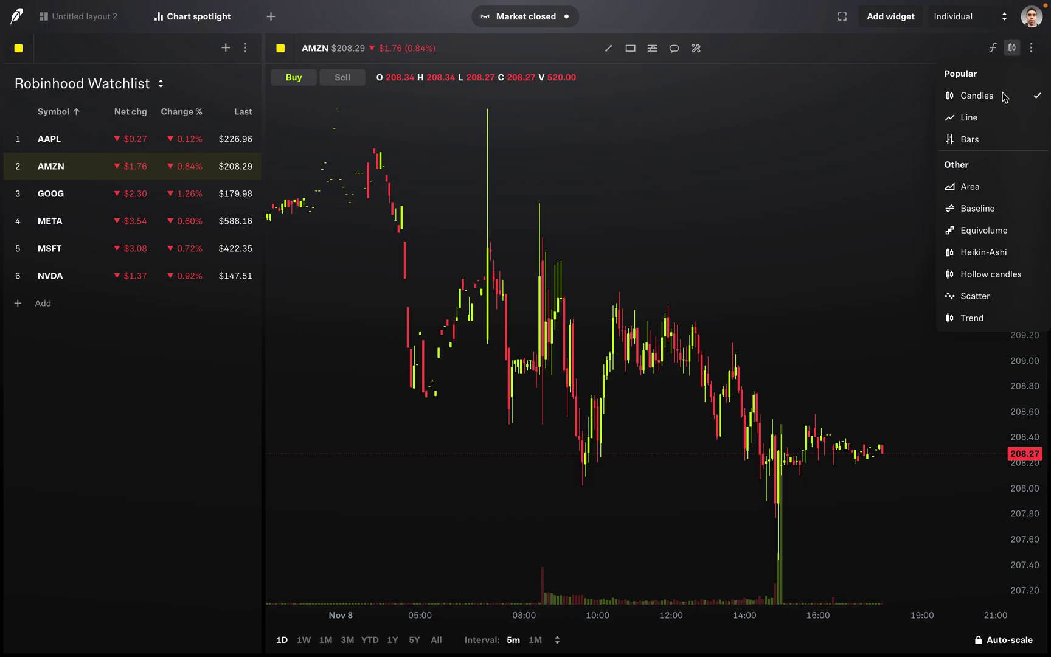
left_click(990, 117)
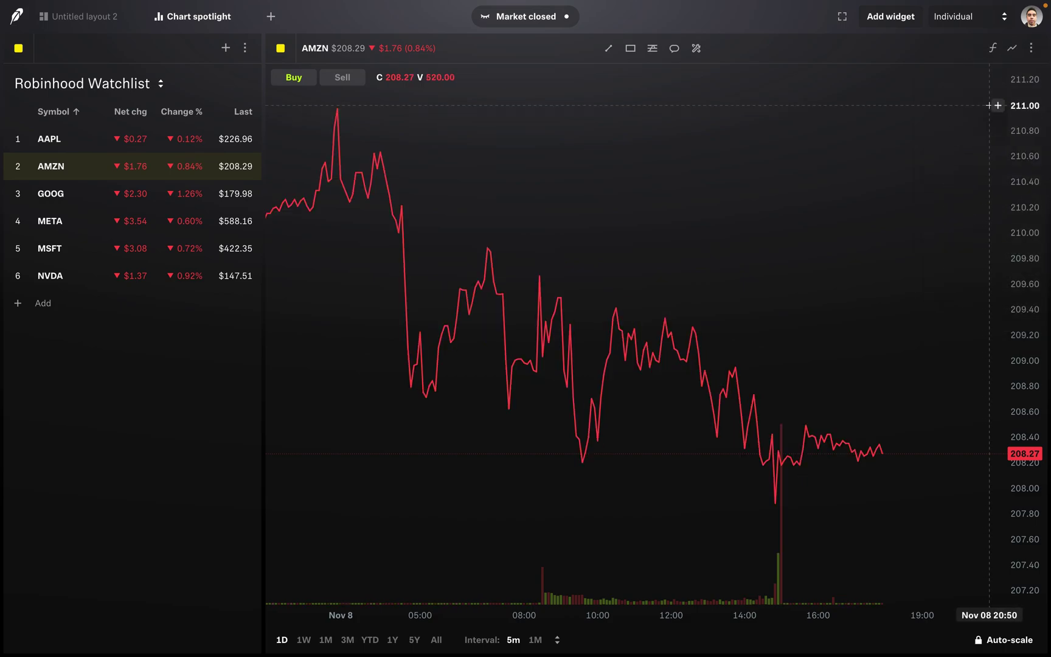
left_click(1011, 48)
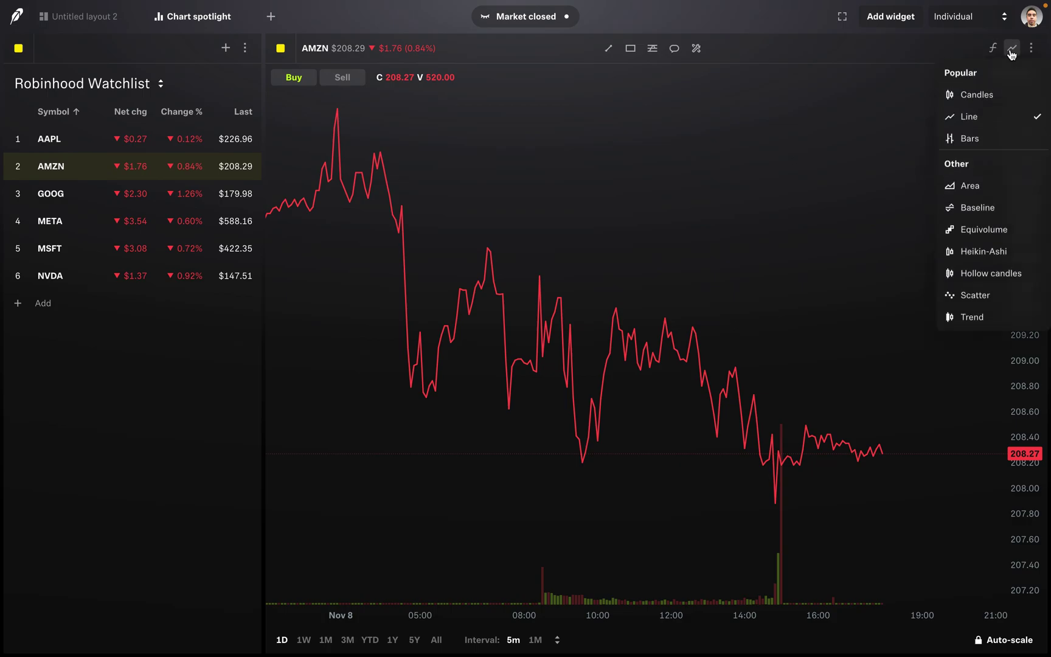
left_click(971, 137)
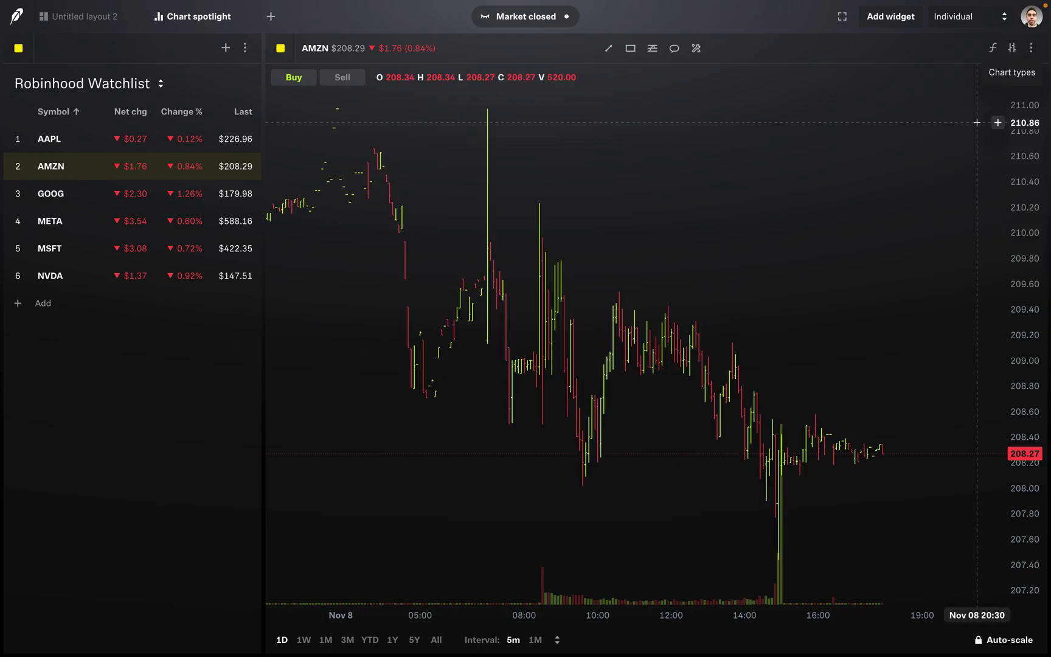
left_click(1012, 49)
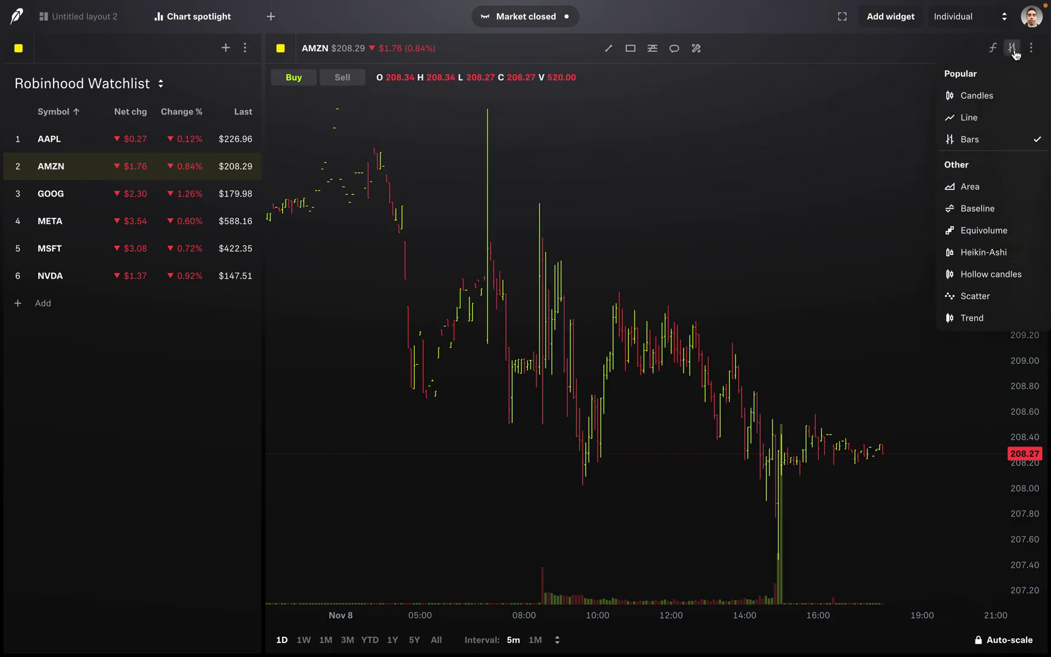
left_click(976, 251)
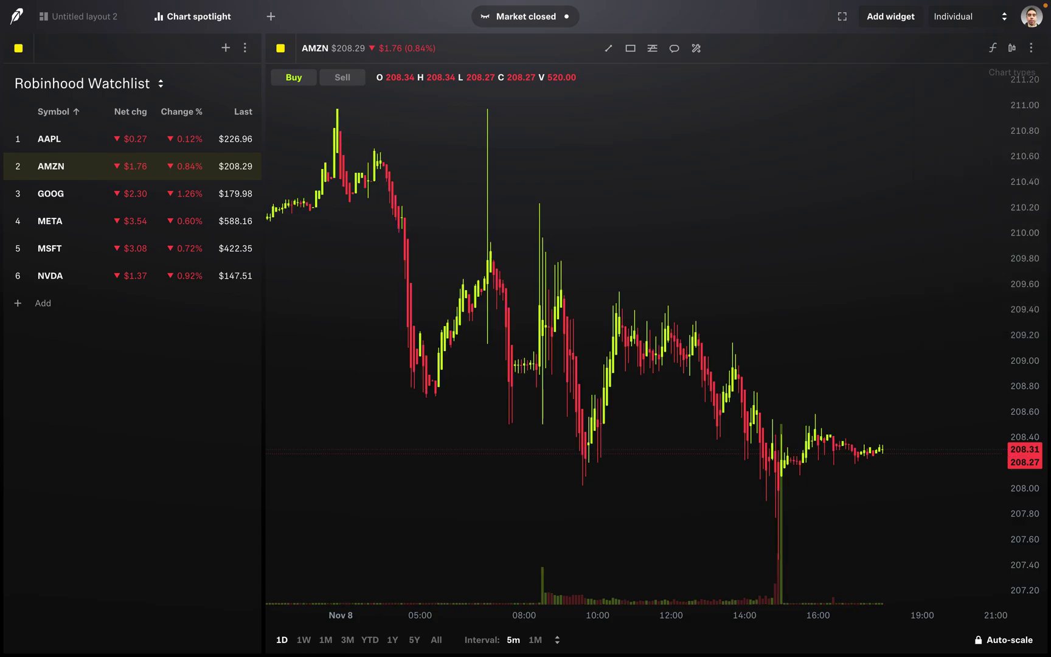
left_click(1012, 49)
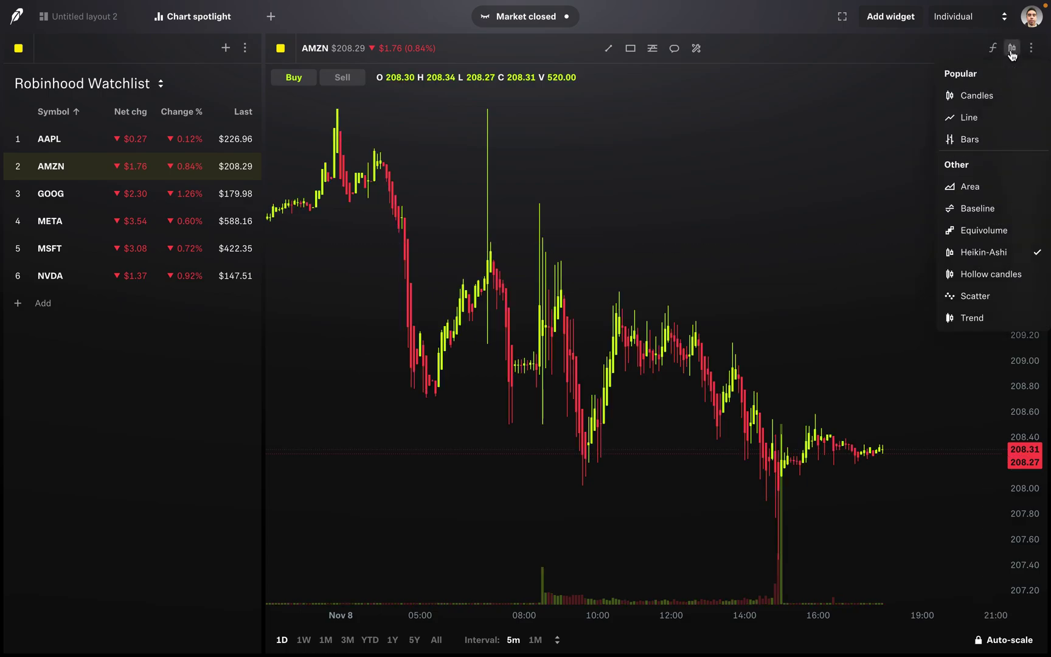
left_click(976, 97)
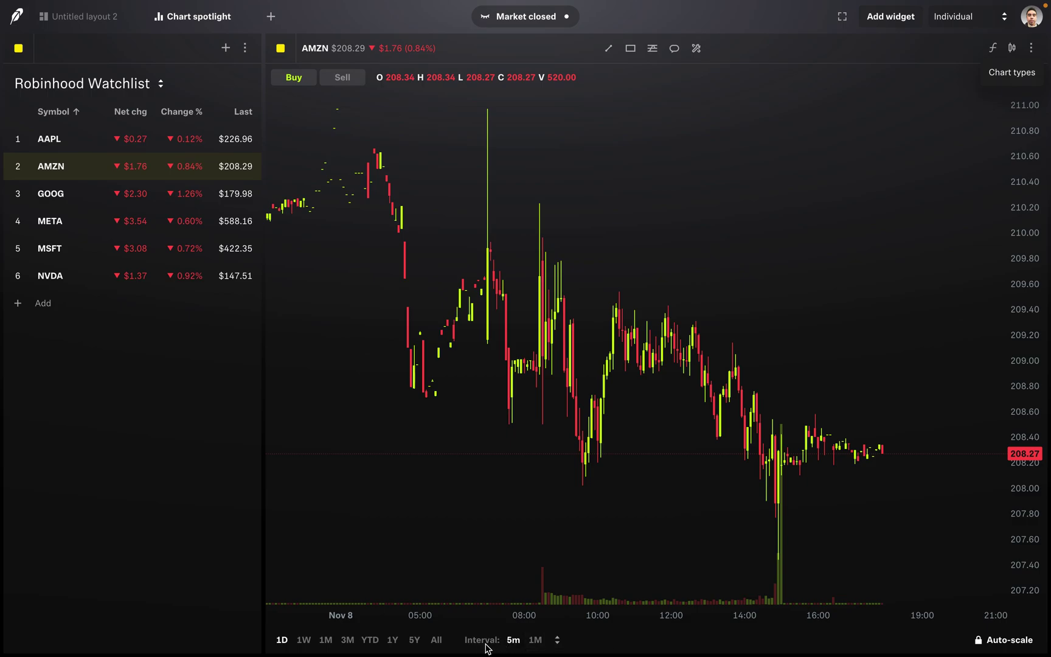
- Set the AMZN chart's interval to 1 day and, after trying the 1W and 1Y time ranges, settle on 3M
left_click(559, 639)
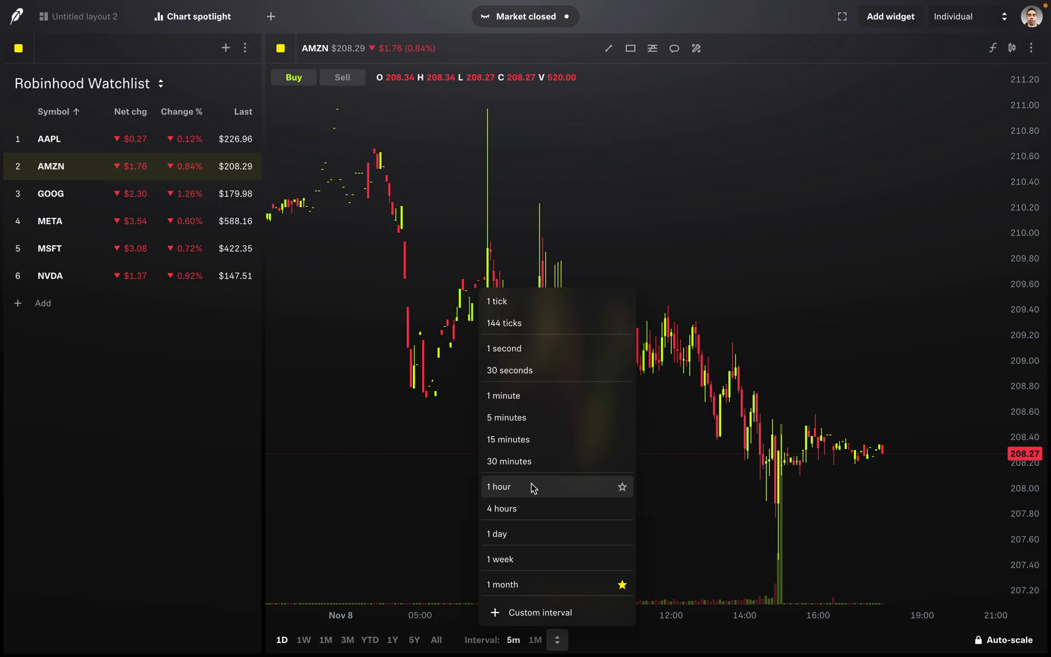
left_click(506, 536)
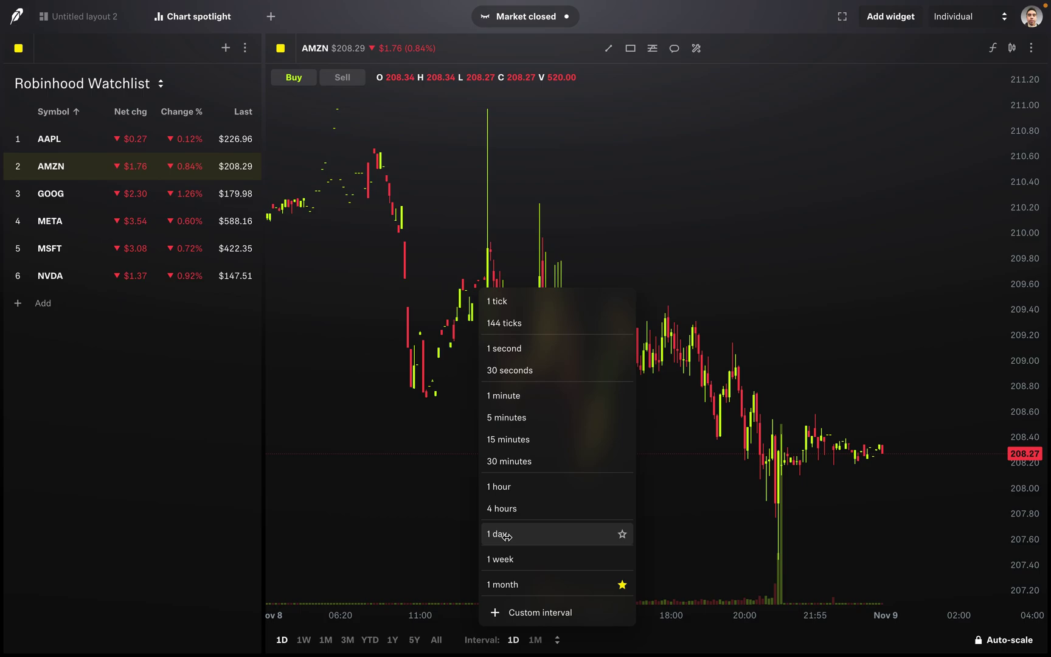
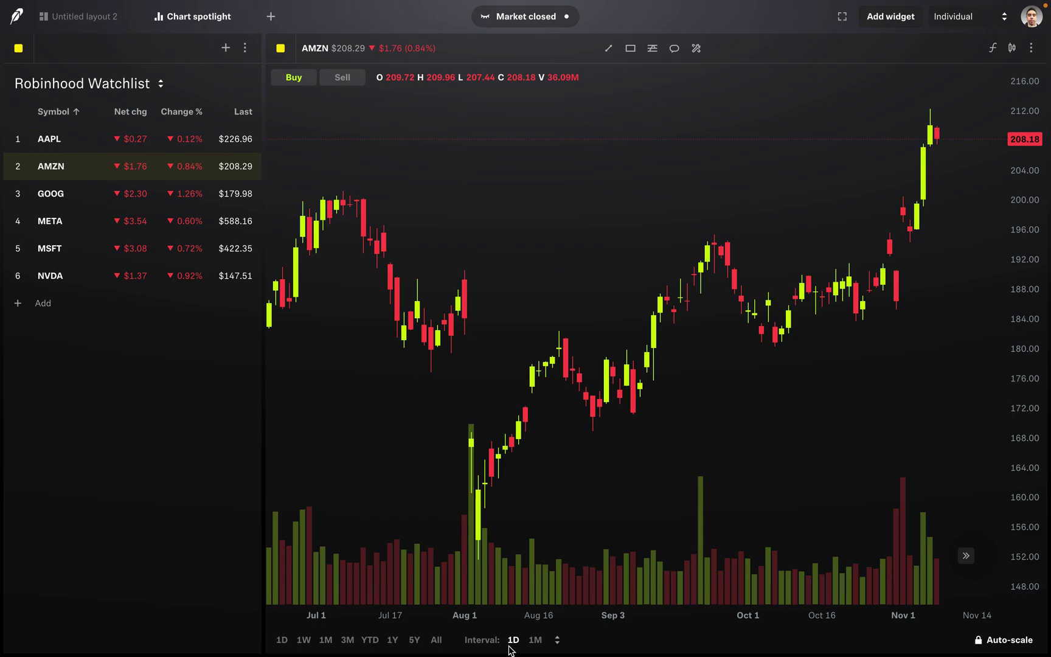
left_click(306, 641)
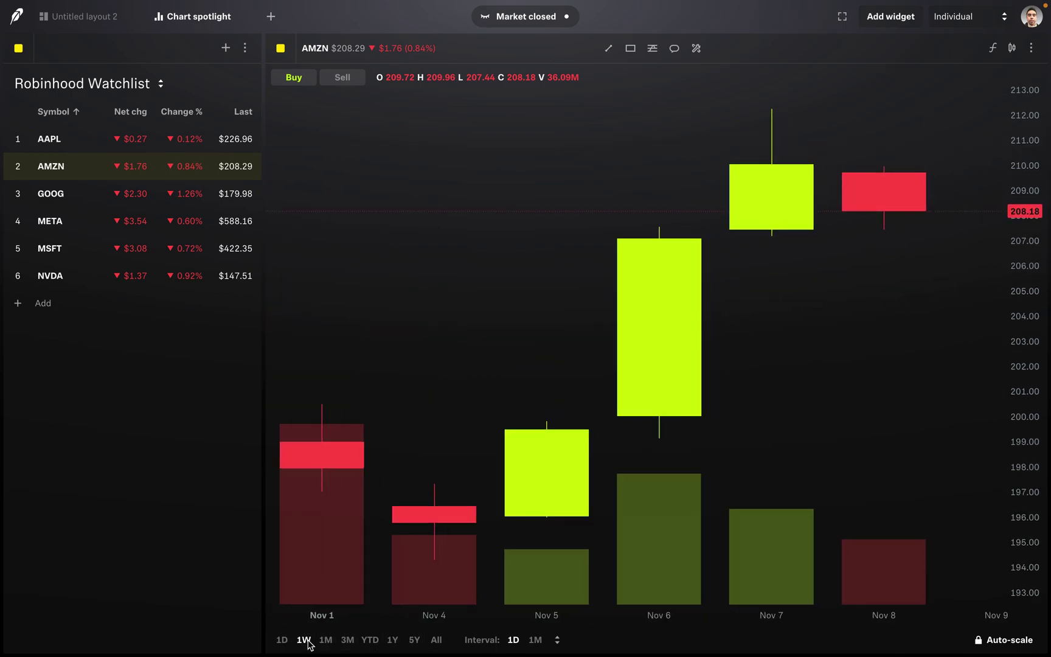
left_click(347, 640)
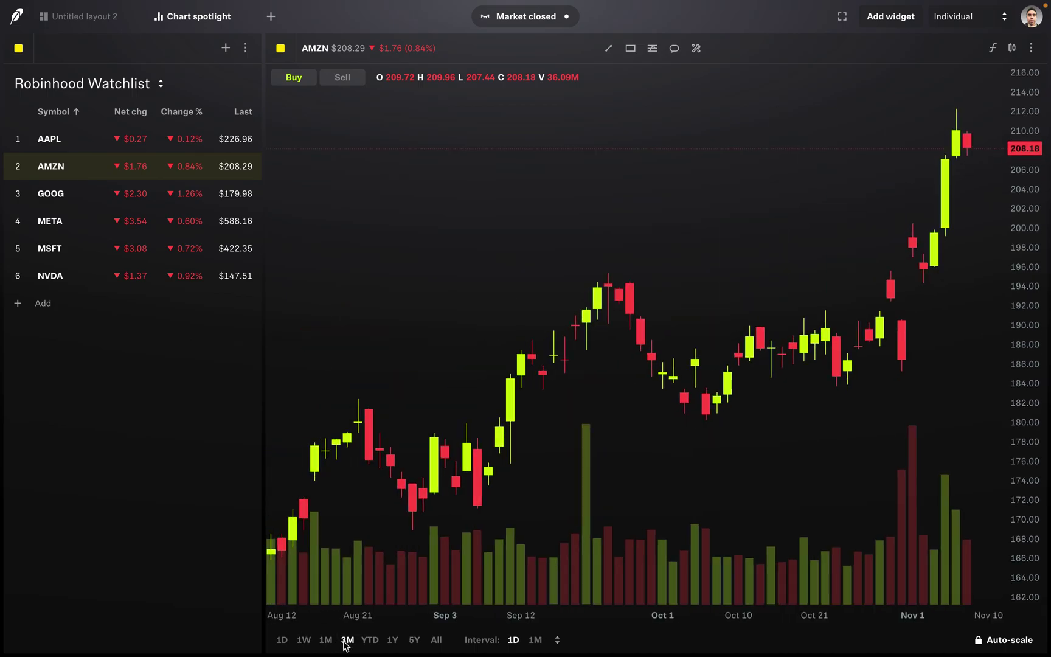
left_click(392, 643)
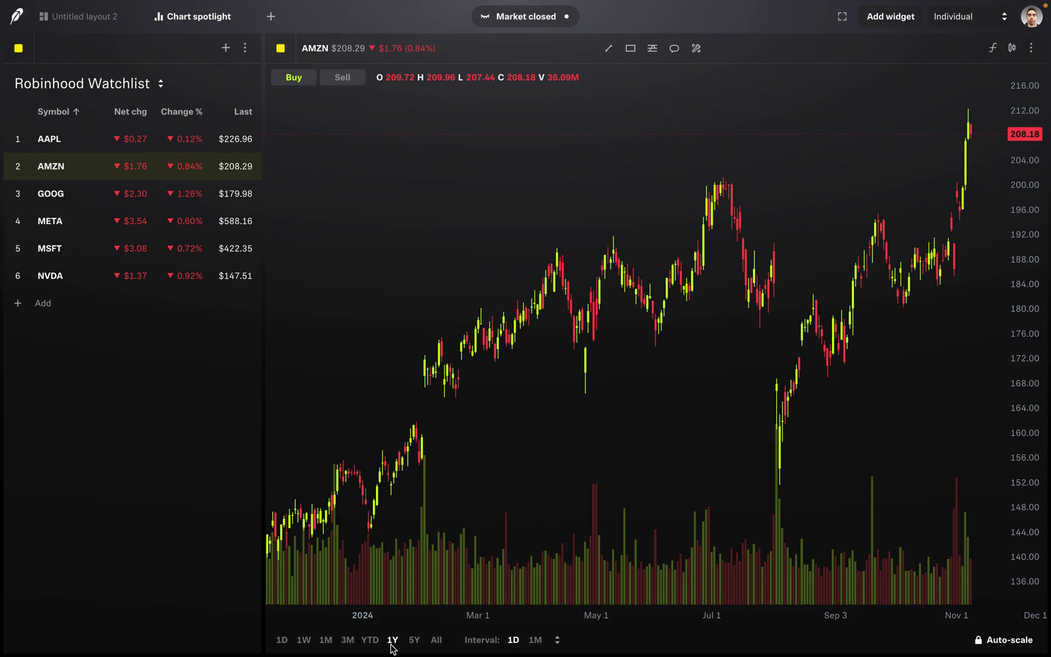
left_click(348, 641)
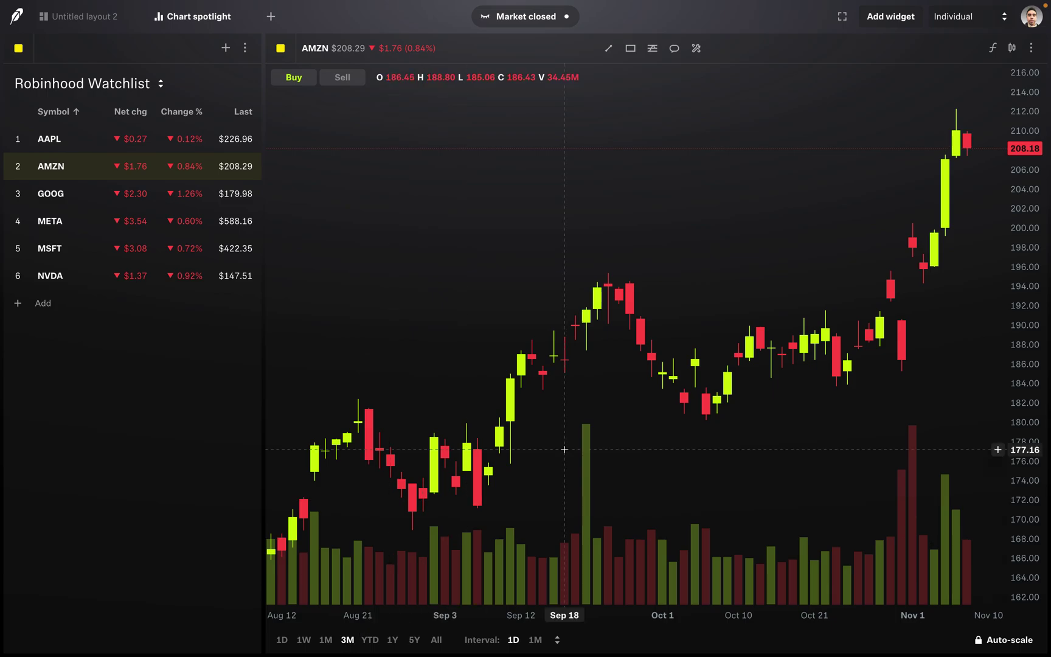
- Draw a rising trend line beneath the AMZN lows from about 168.04 on Aug 26 '24 to about 189.36 on Nov 12 '24
scroll(683, 443, "right", 2)
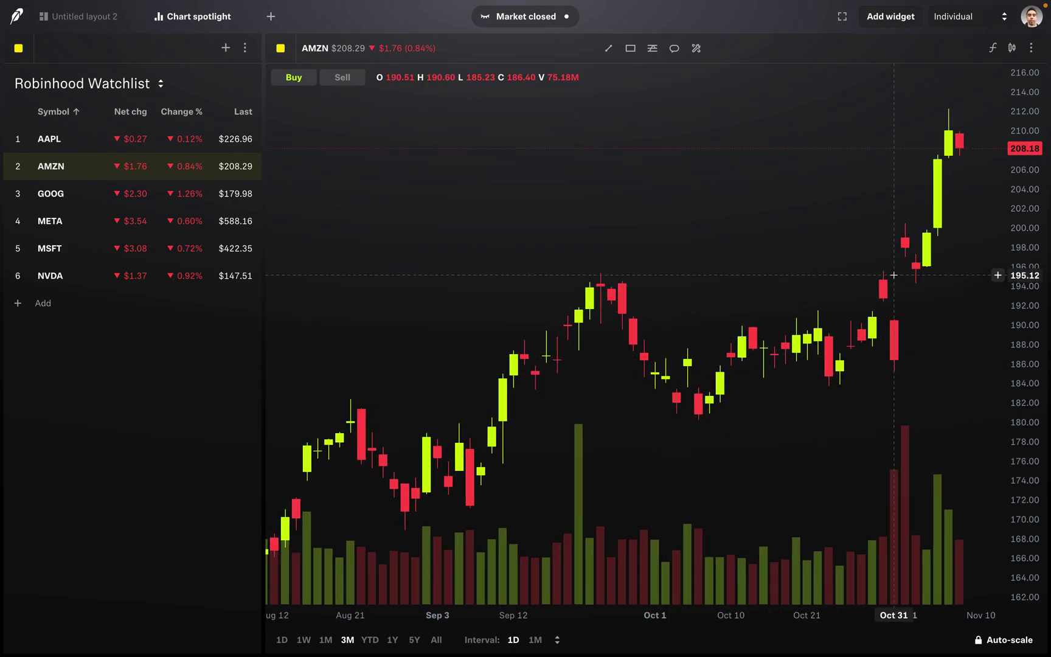
left_click_drag(1029, 228, 1028, 247)
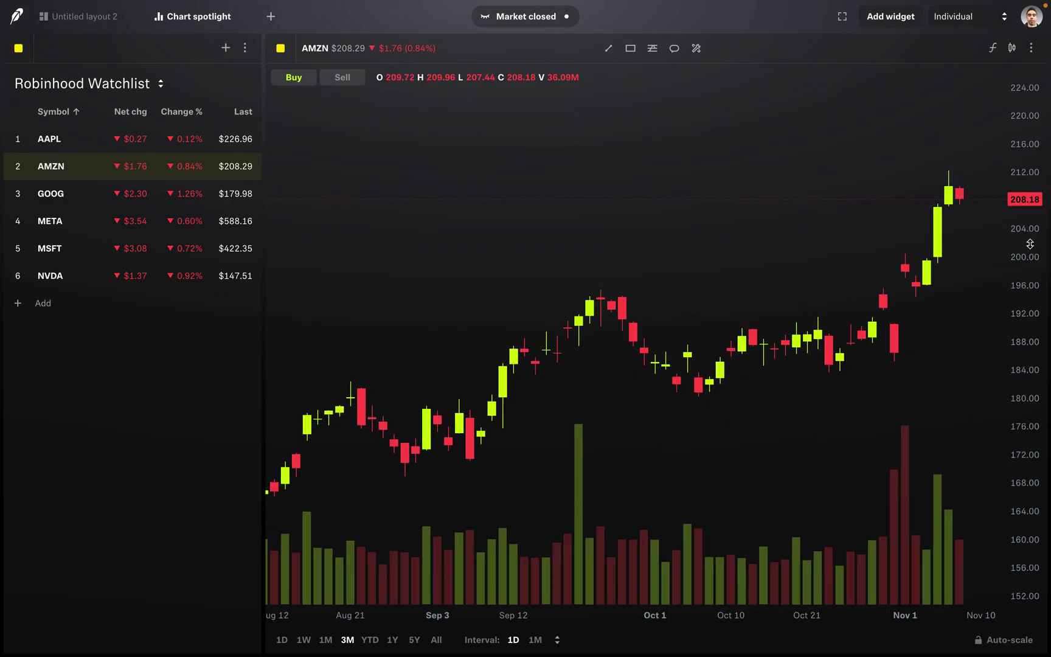
left_click(609, 53)
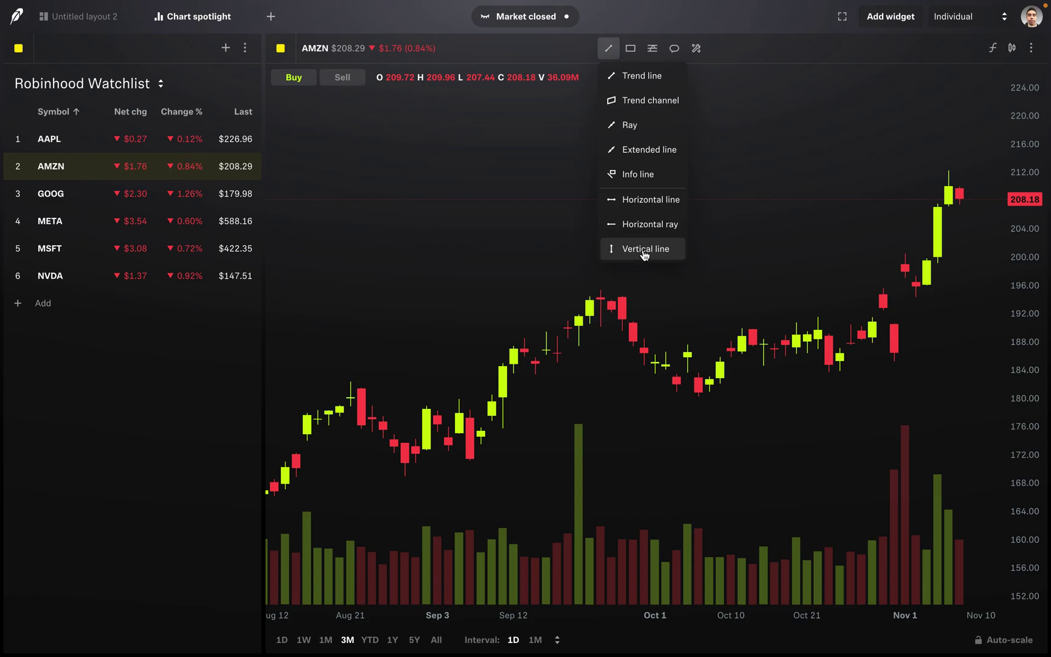
left_click(638, 77)
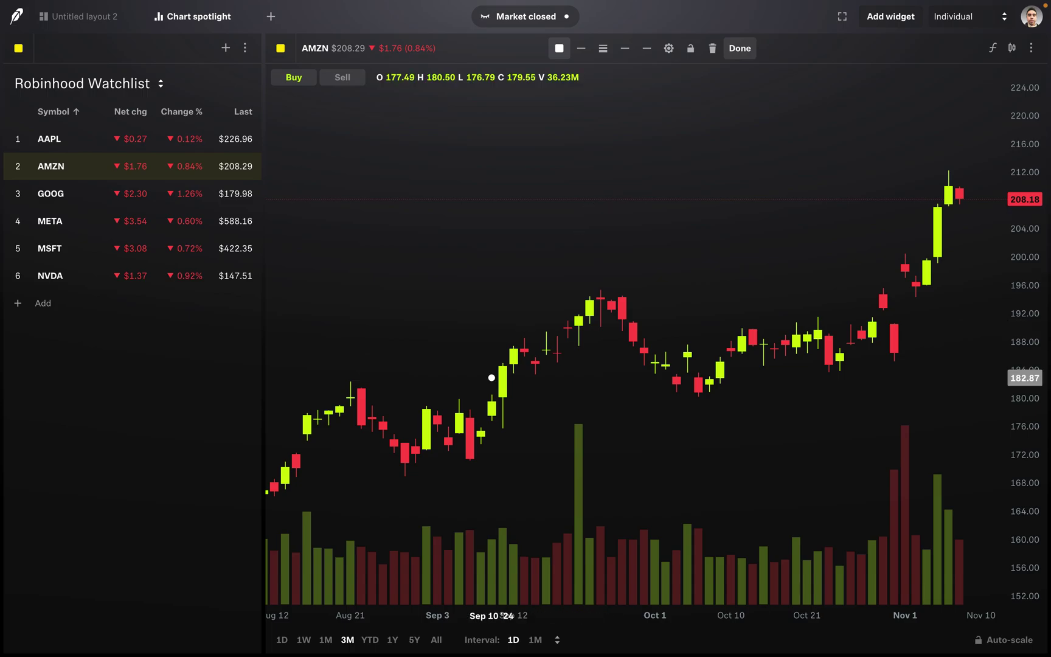
left_click(383, 484)
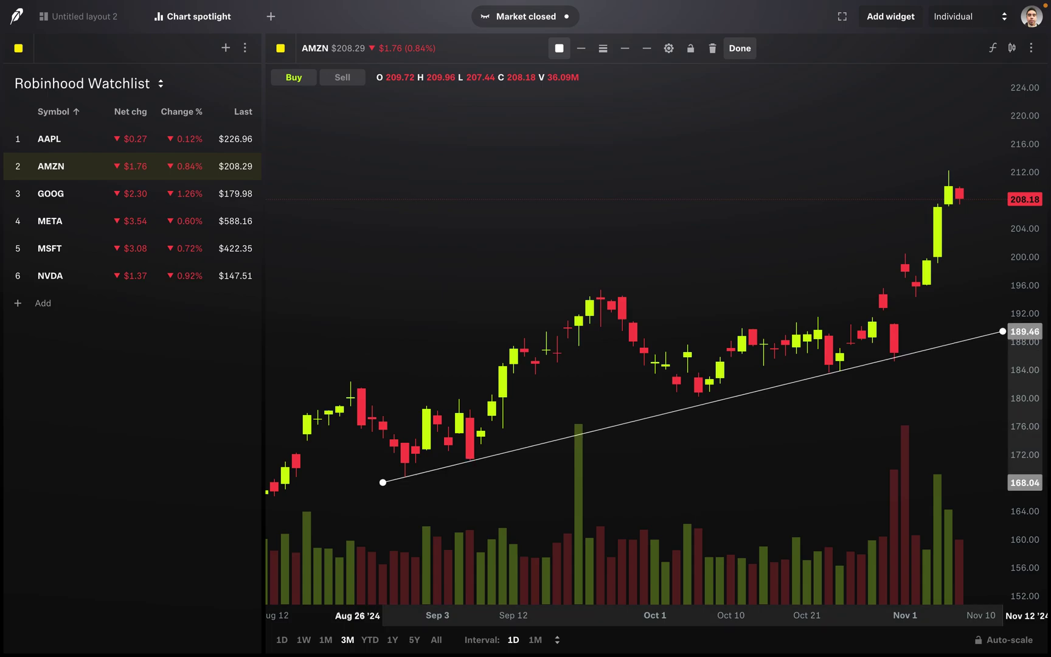
left_click(1002, 333)
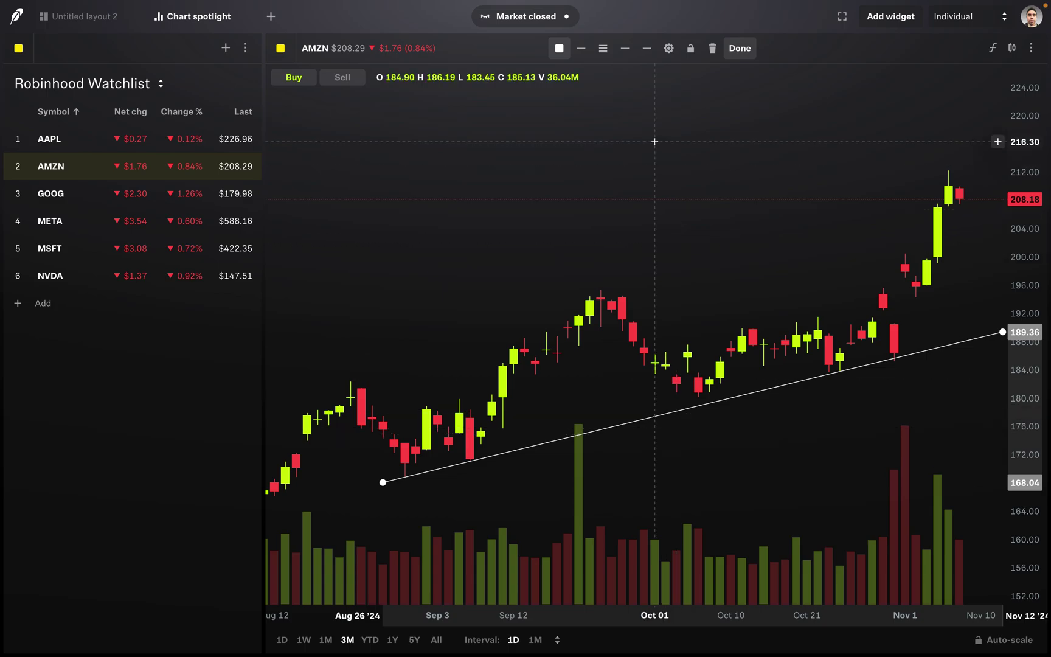
- Change the trend line's colour to blue
left_click(560, 49)
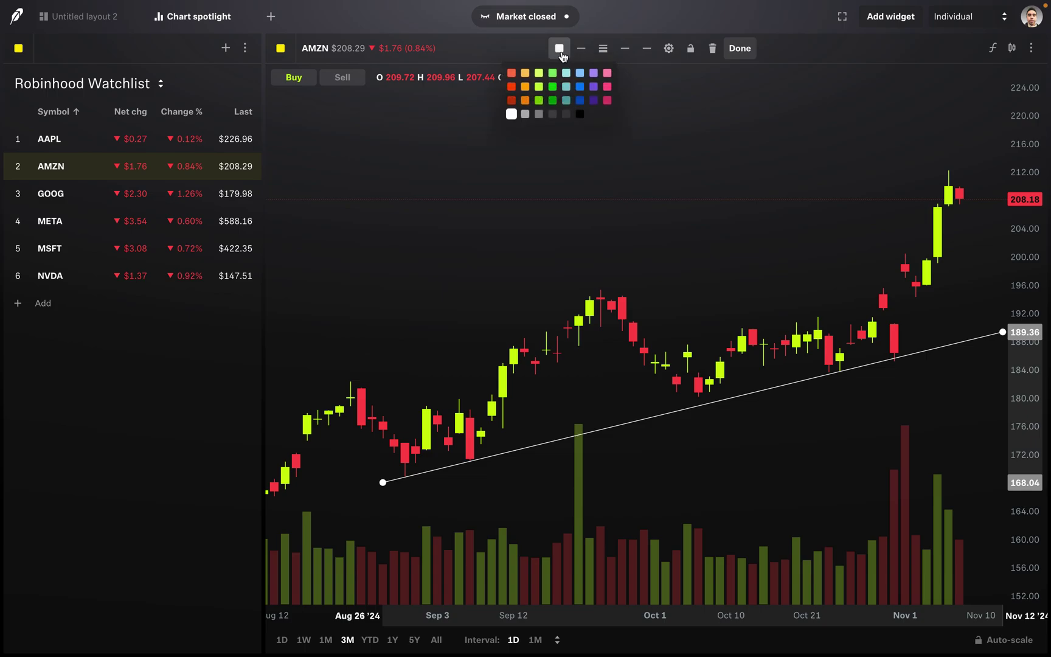
left_click(580, 86)
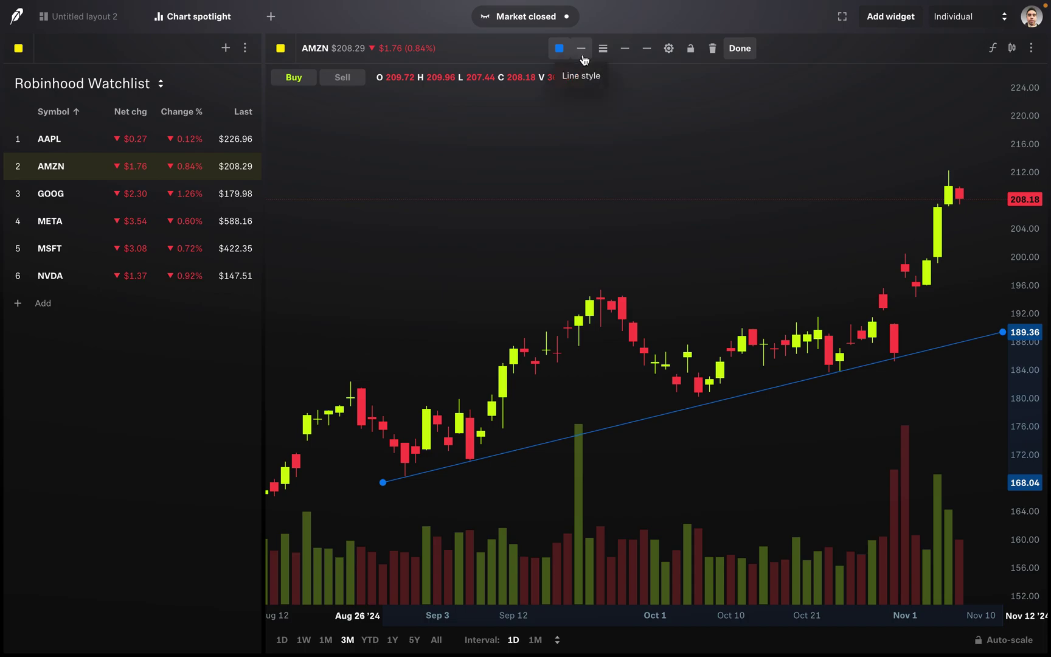
- Try the Dotted line style on the AMZN trend line, and return it to Solid
left_click(582, 51)
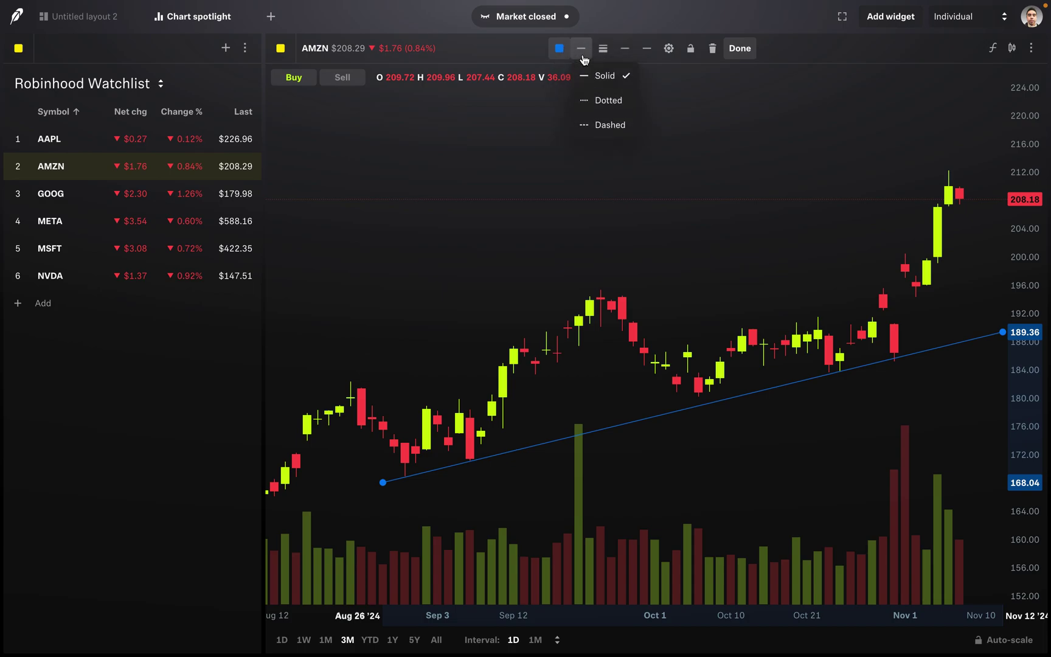
left_click(603, 100)
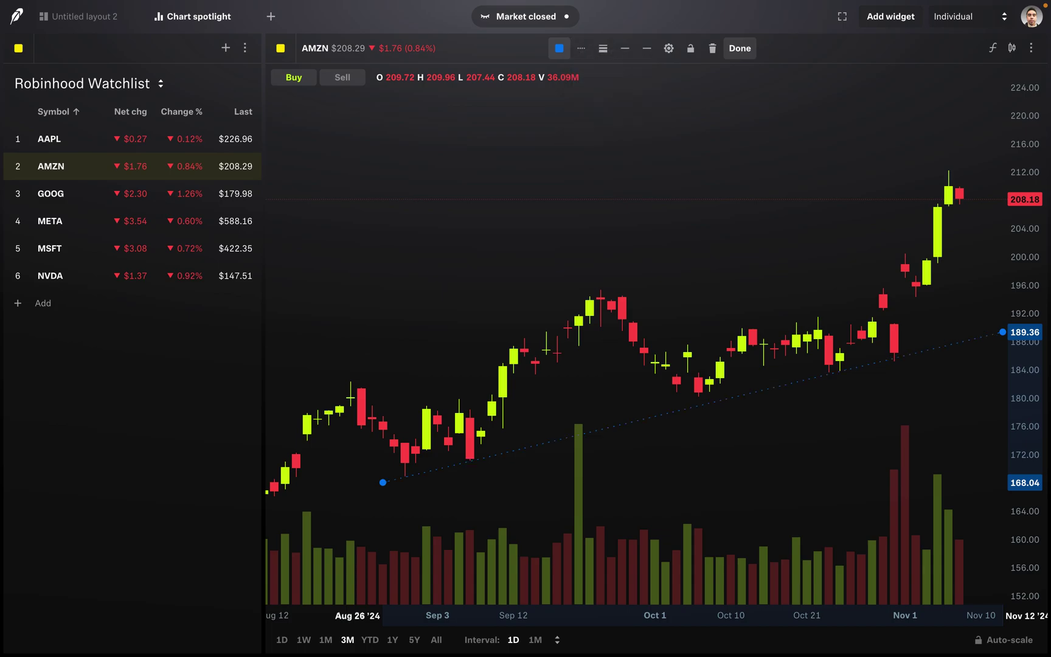
left_click(581, 49)
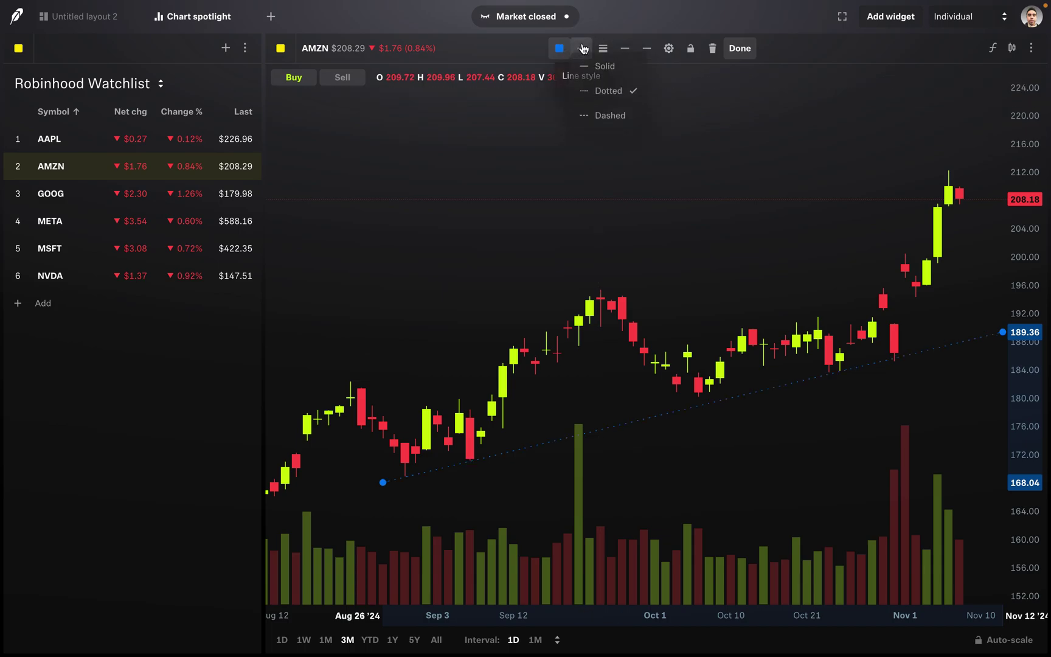
left_click(594, 74)
- Try a 5 px weight on the trend line, return it to 1 px and finish editing the line
left_click(602, 49)
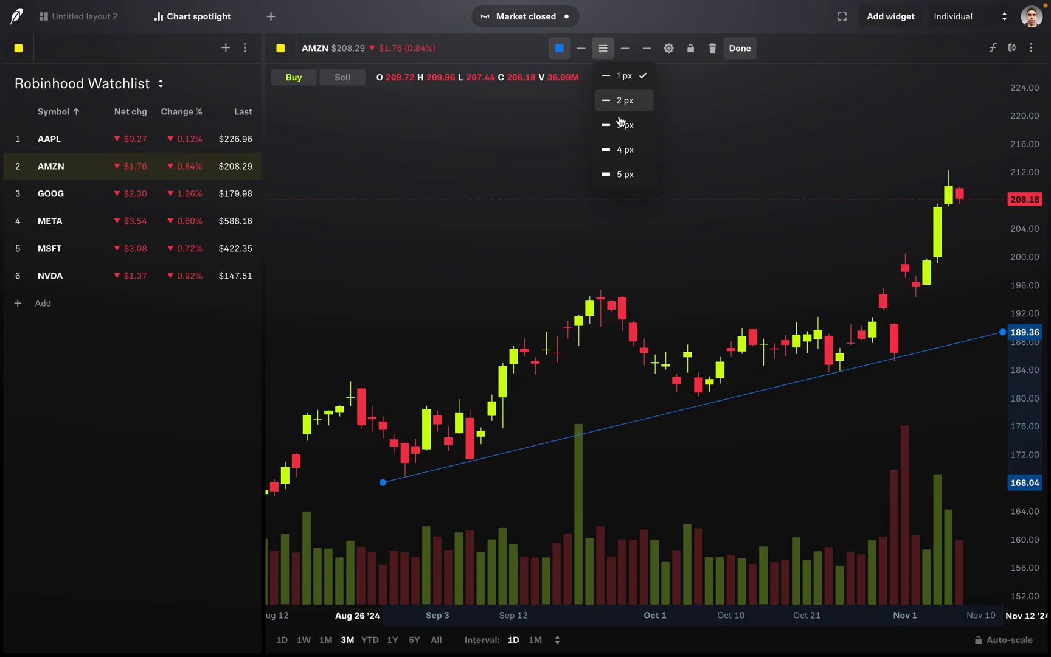
left_click(604, 174)
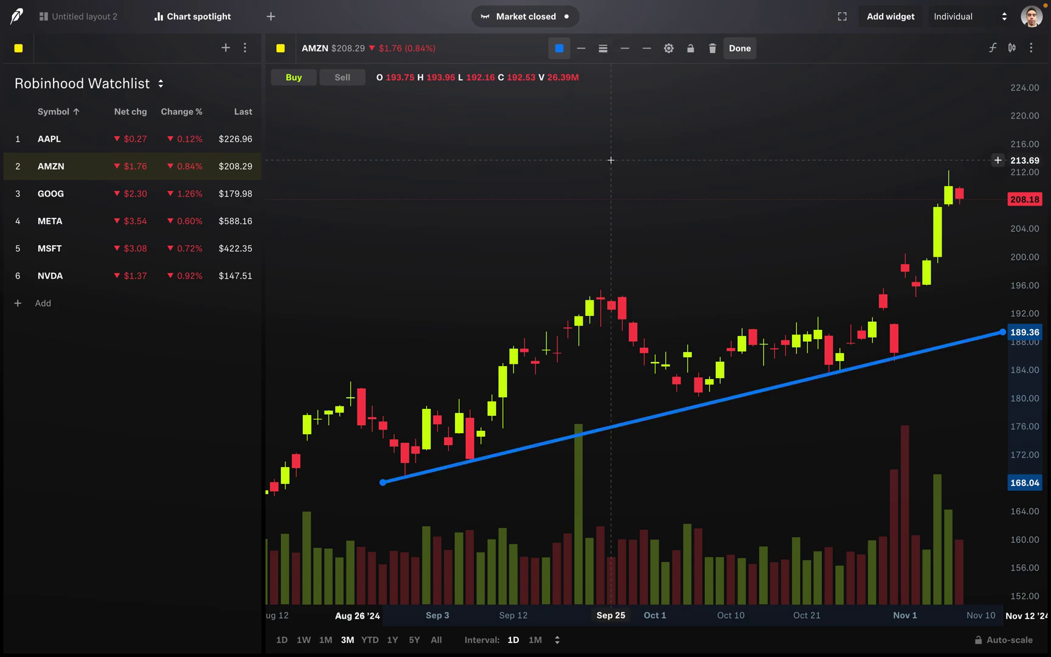
left_click(608, 52)
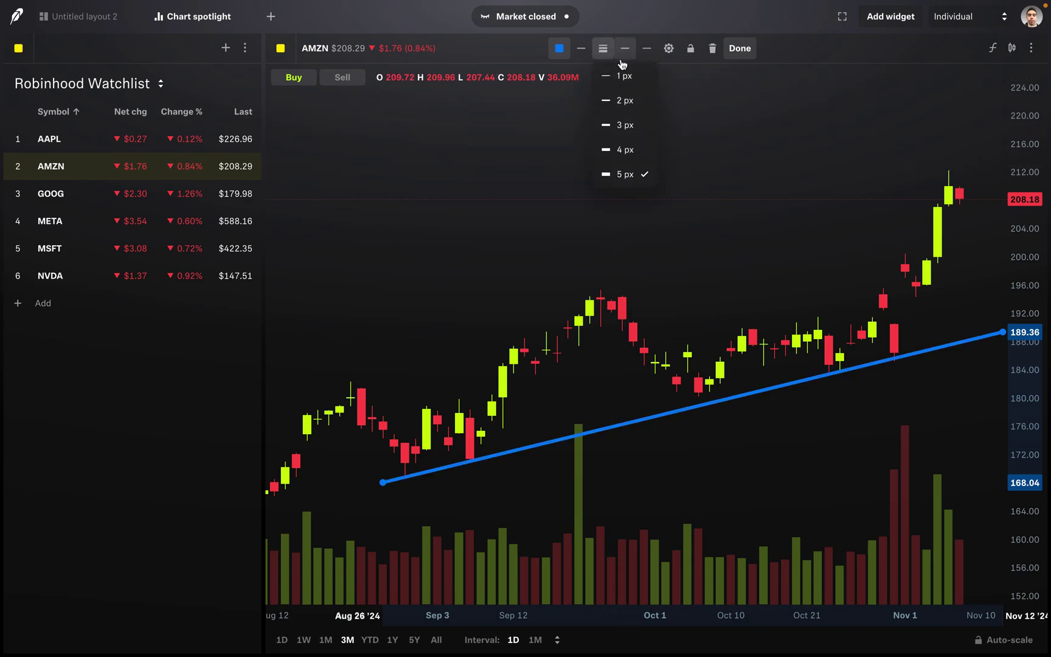
left_click(625, 75)
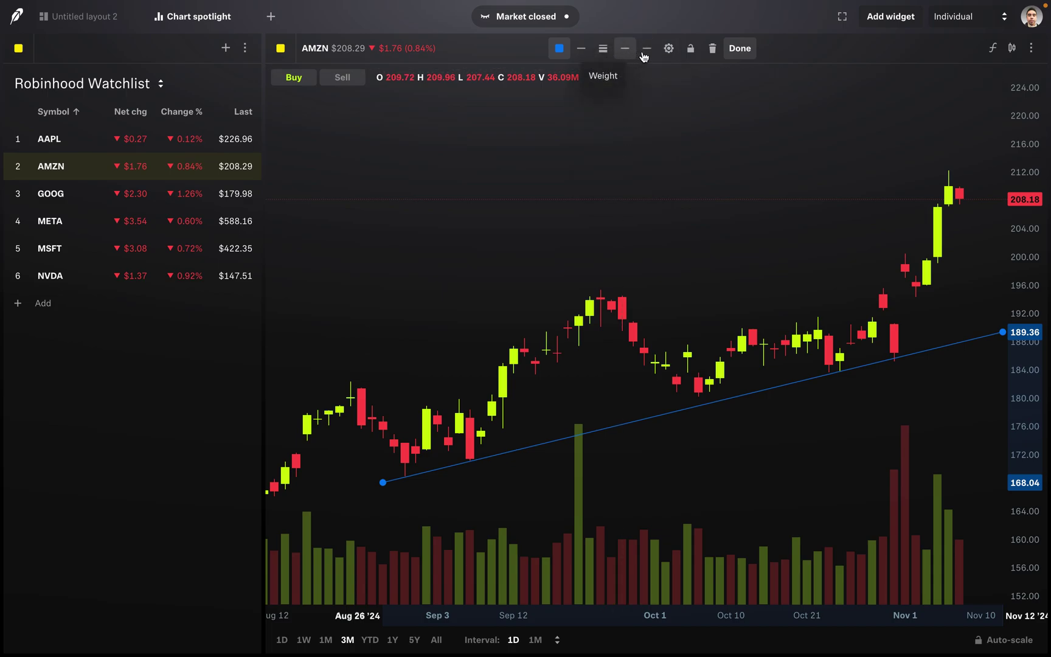
left_click(741, 48)
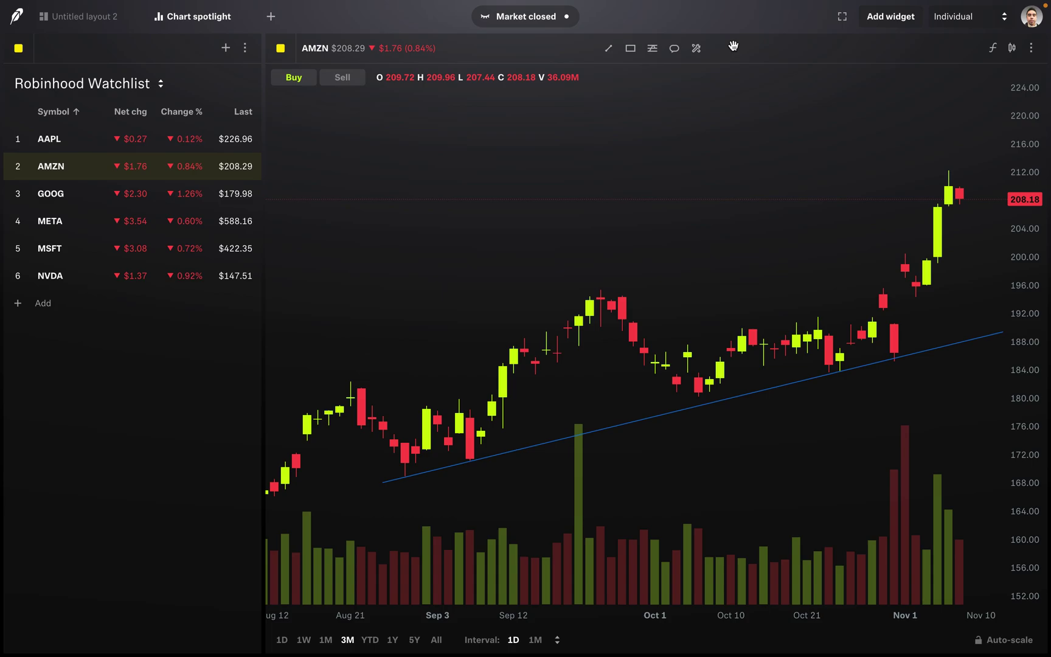
left_click(629, 56)
left_click(653, 51)
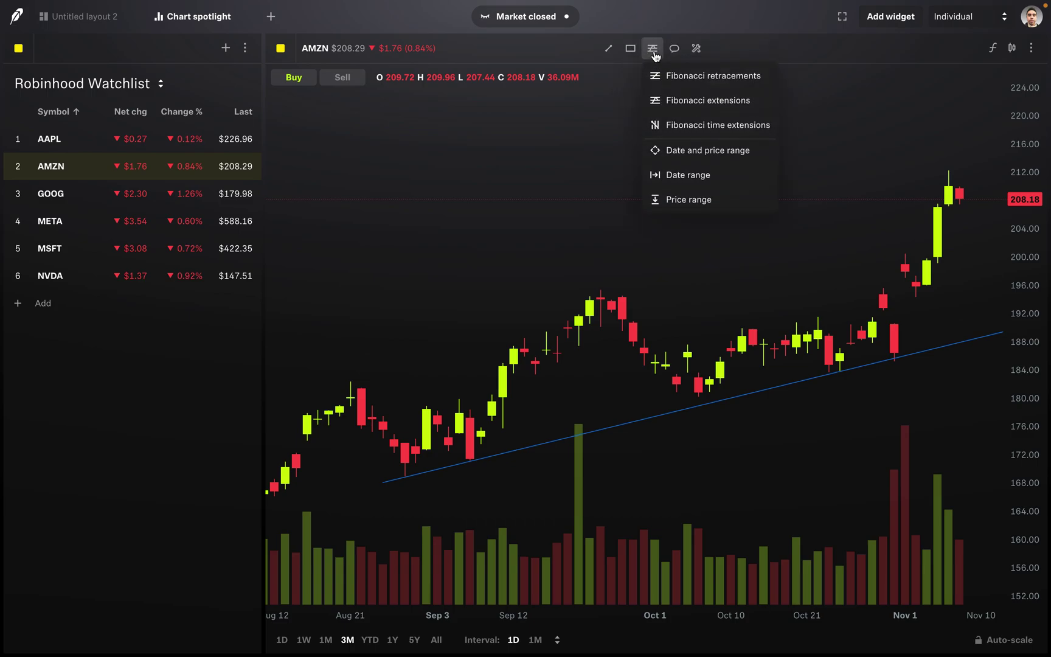
left_click(697, 52)
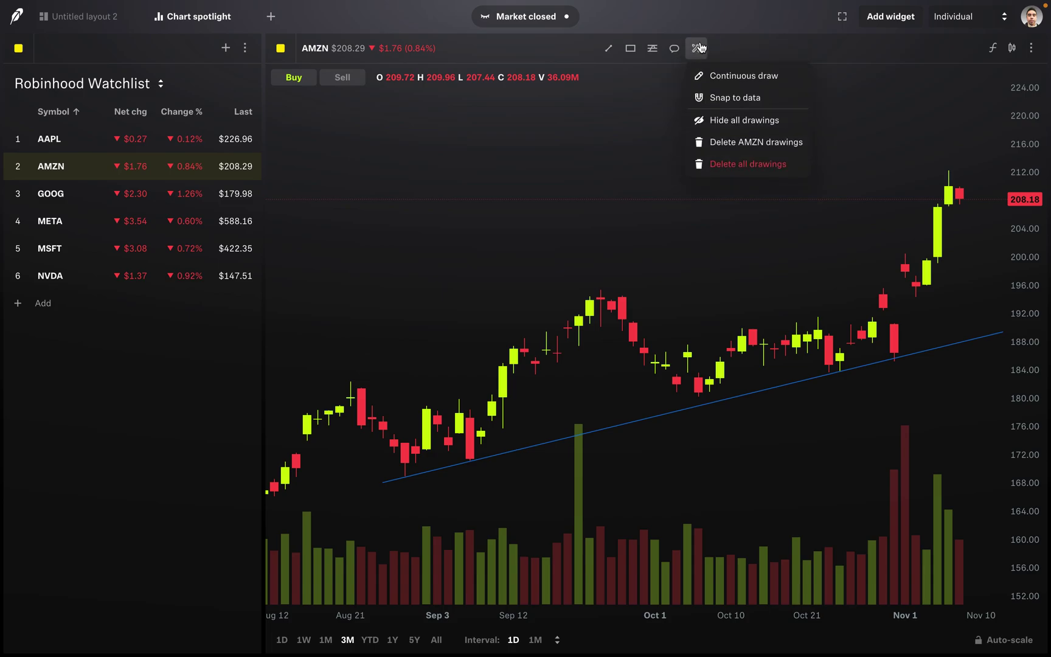
left_click(745, 26)
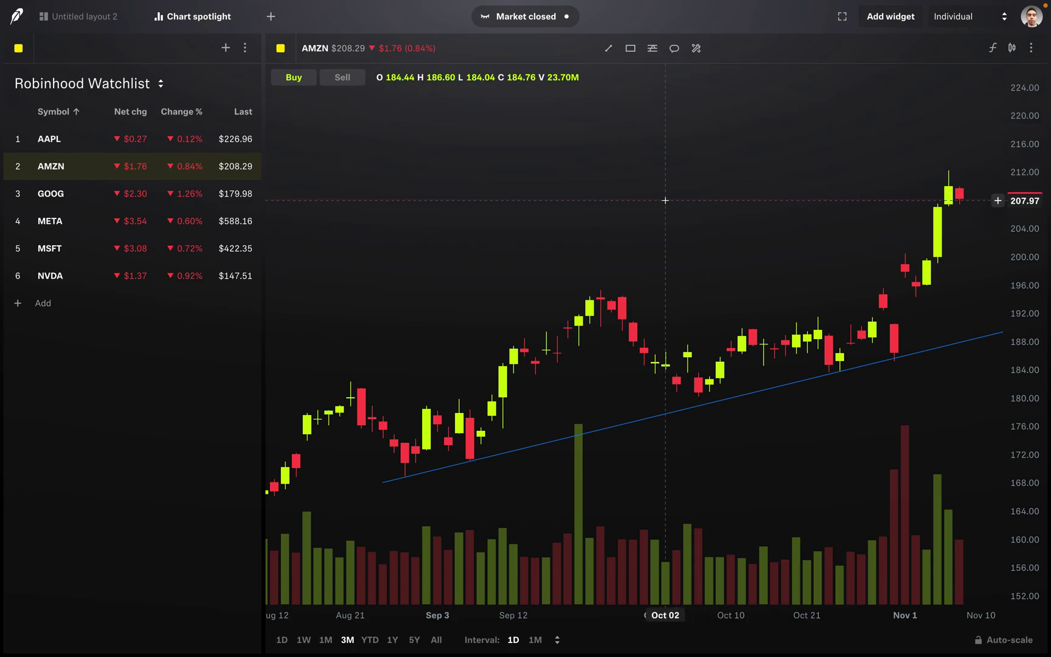
- Hide all drawings on the AMZN chart, and show them again
left_click(649, 218)
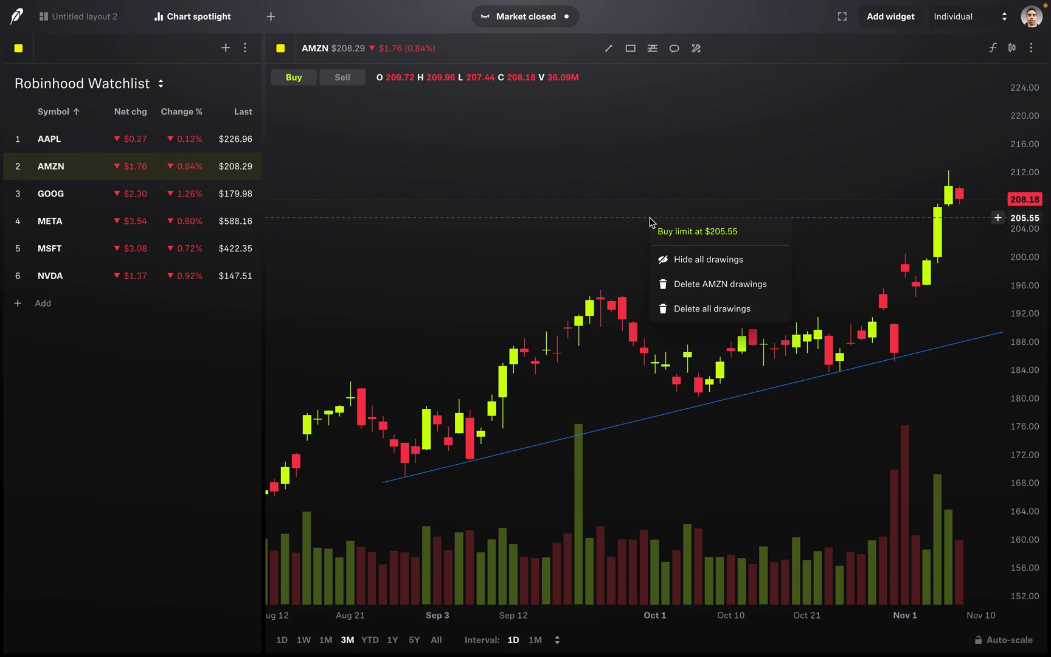
left_click(680, 258)
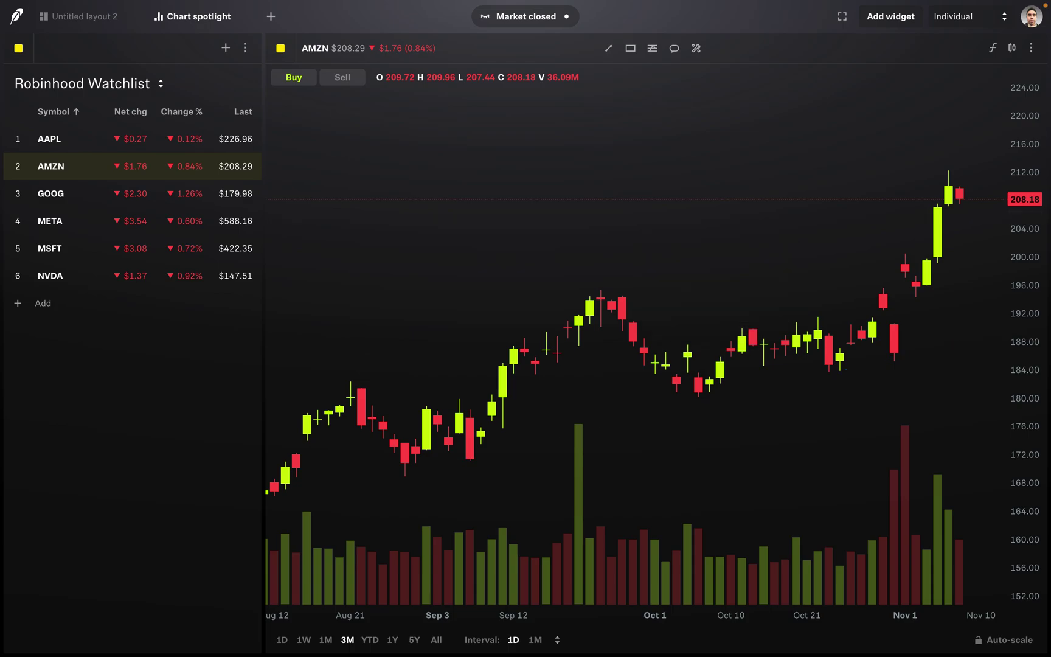
right_click(684, 254)
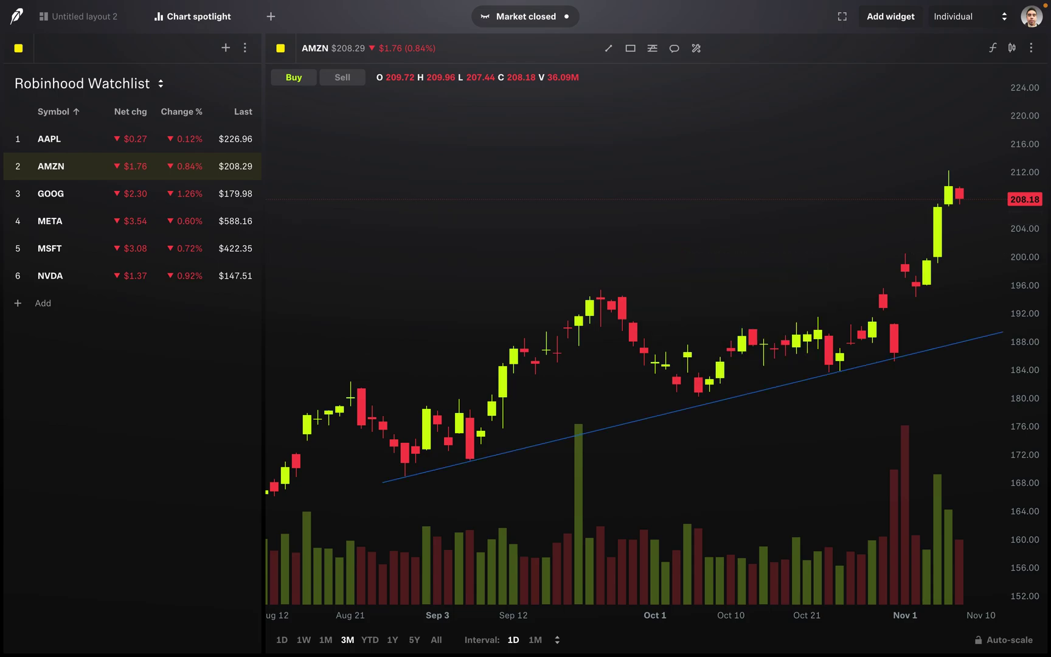
- Delete the AMZN drawings from the chart and confirm the deletion
right_click(689, 267)
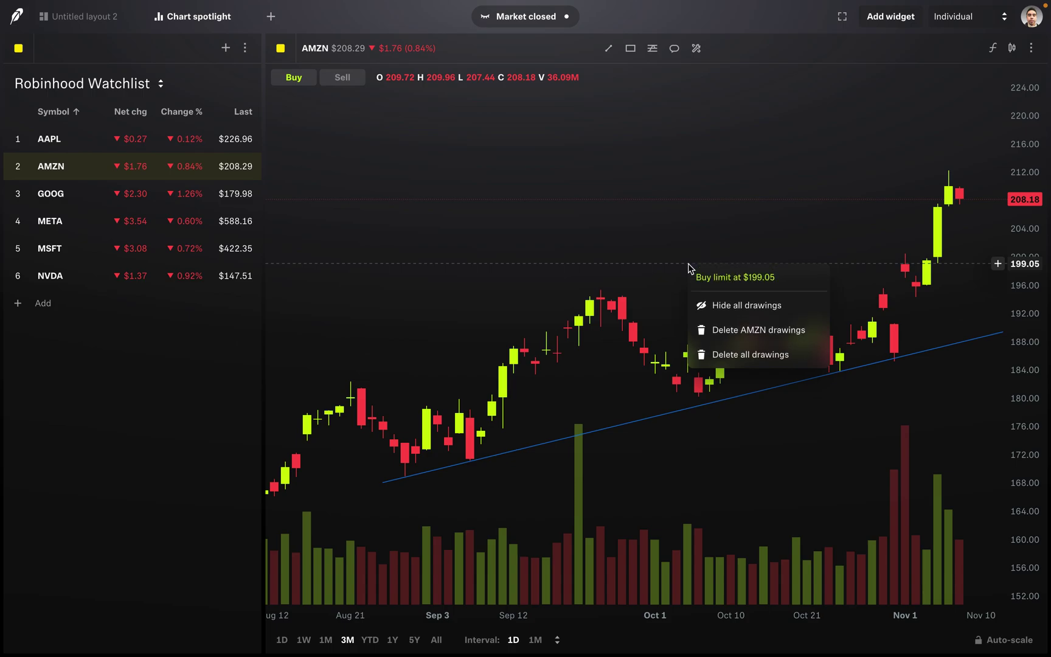
left_click(759, 336)
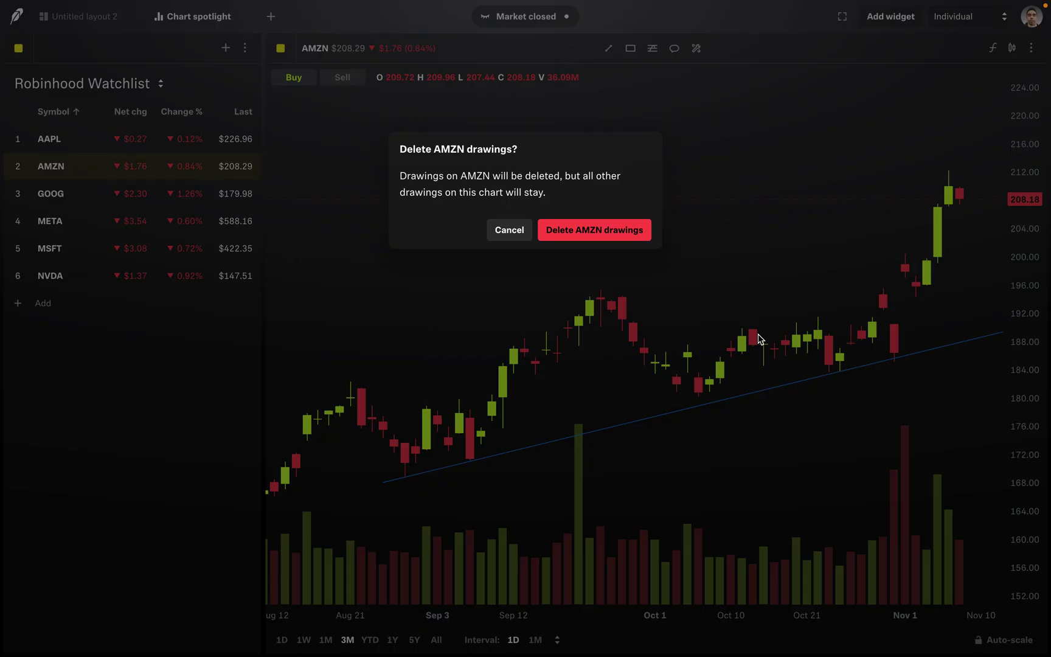
left_click(601, 232)
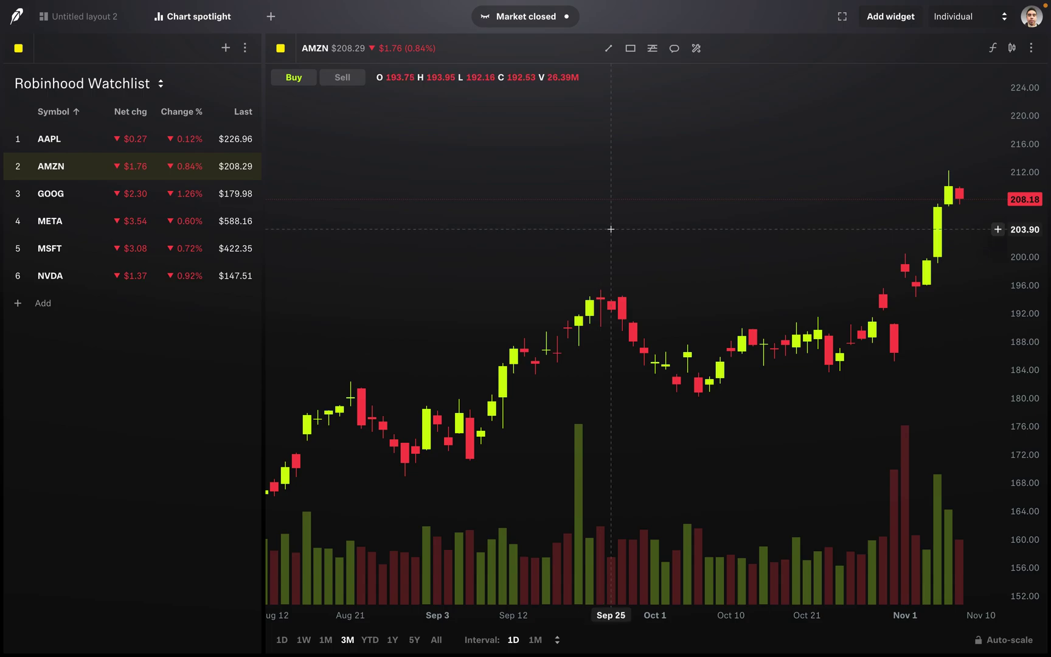
- Find the Relative strength index (RSI) indicator by searching for "rsi", and add it to the AMZN chart
left_click(993, 49)
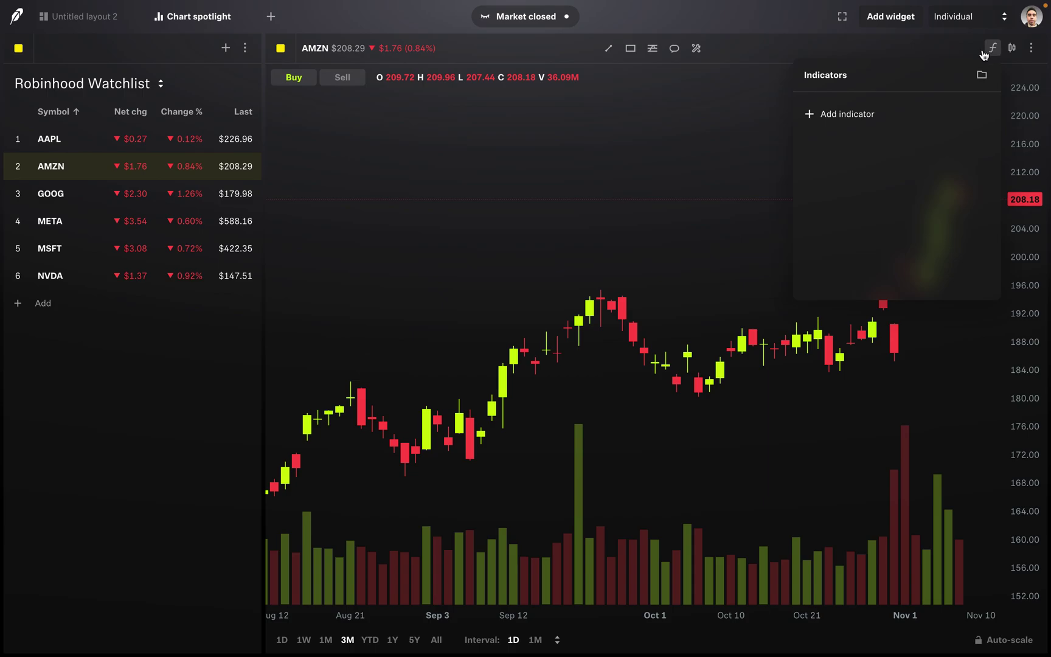
left_click(832, 116)
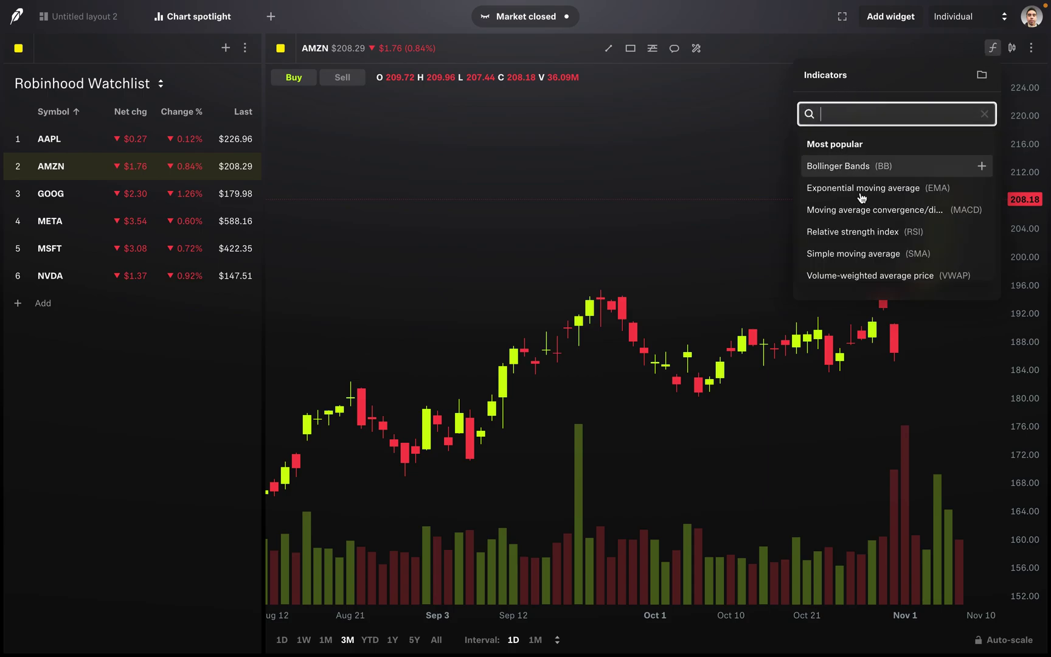
scroll(861, 197, "down", 1)
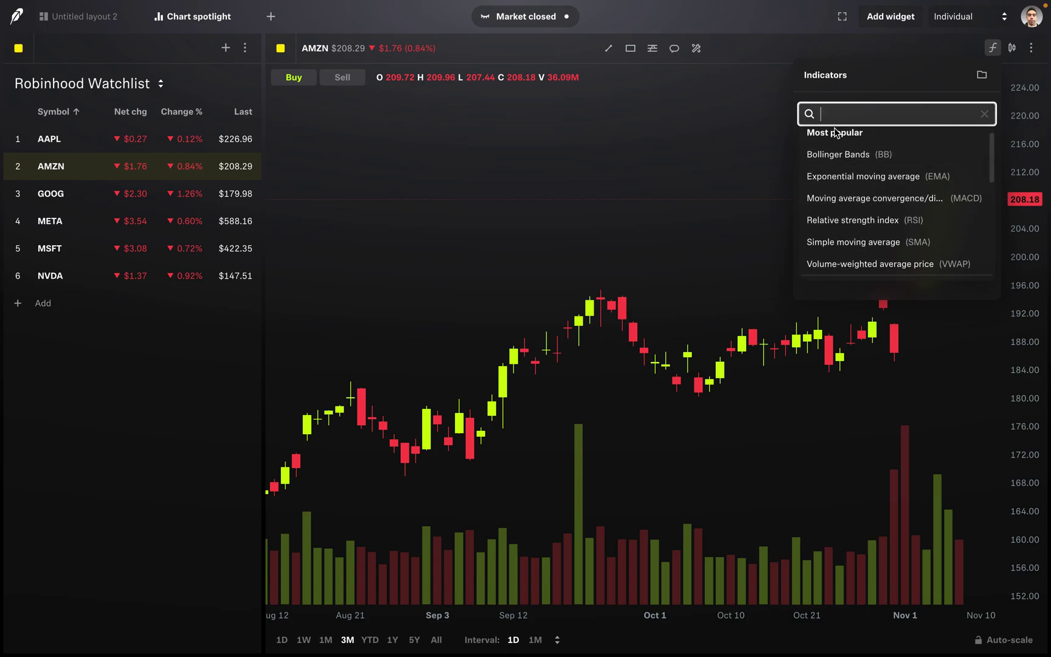
scroll(825, 153, "up", 1)
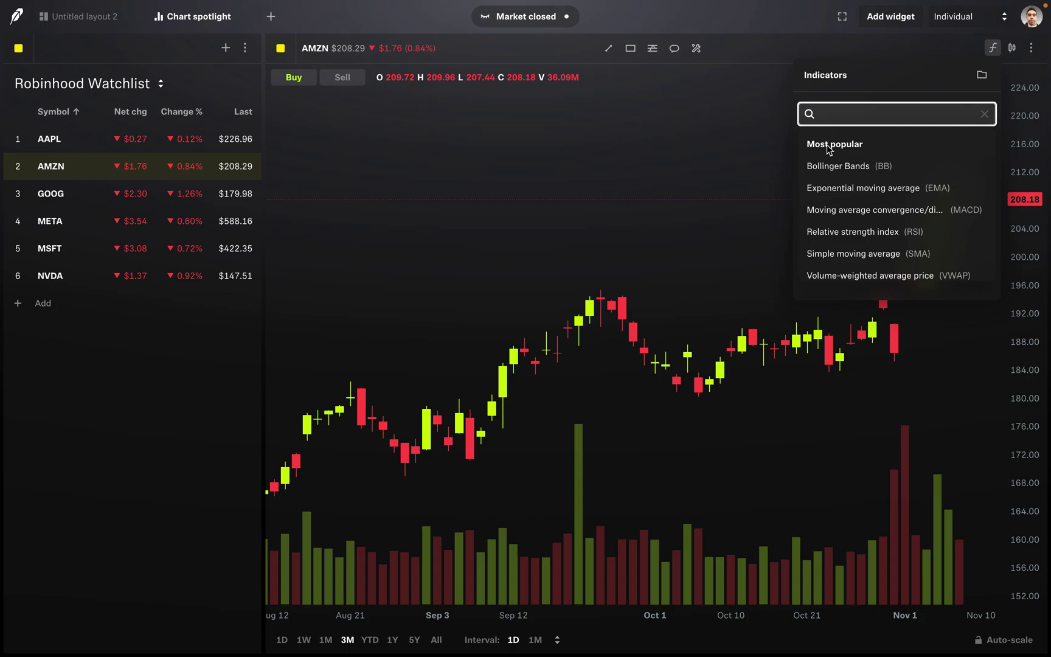
type("rsi")
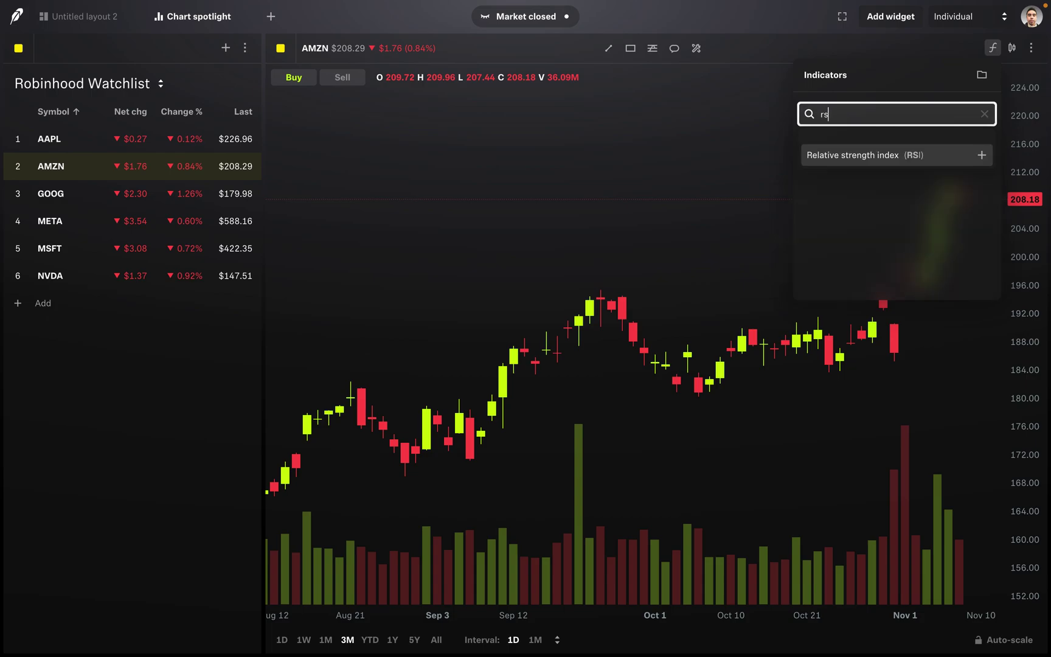
left_click(859, 162)
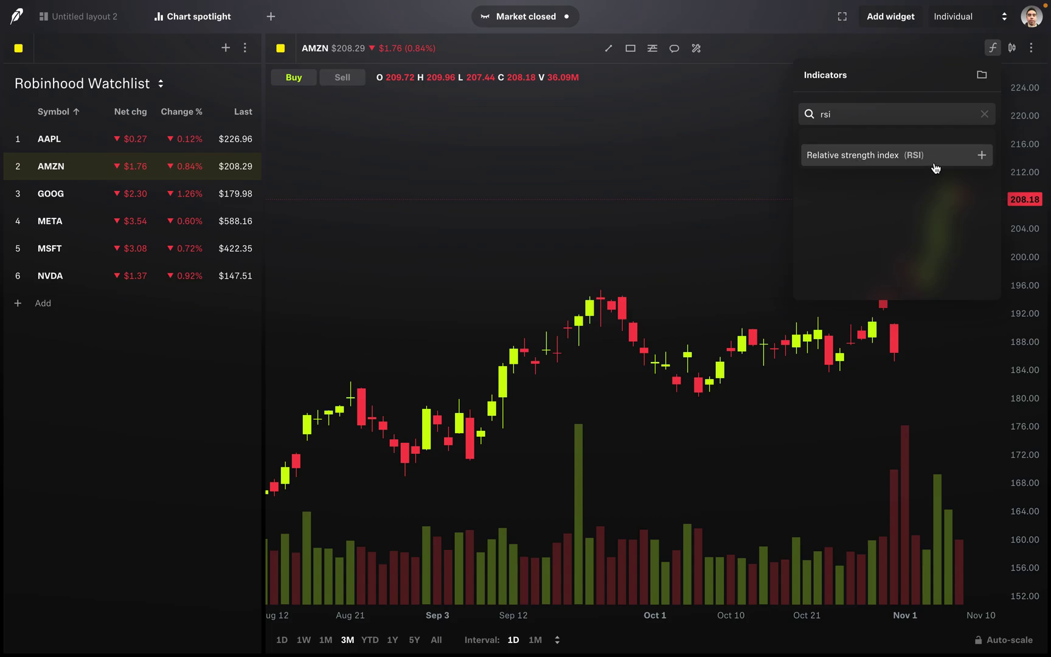
left_click(981, 155)
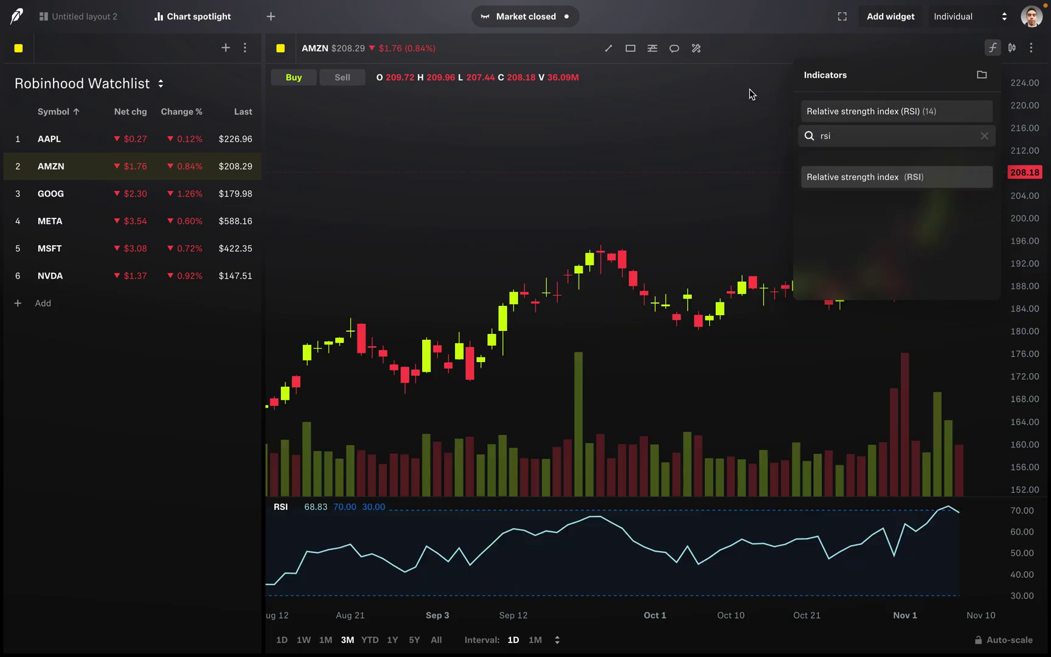
left_click(709, 88)
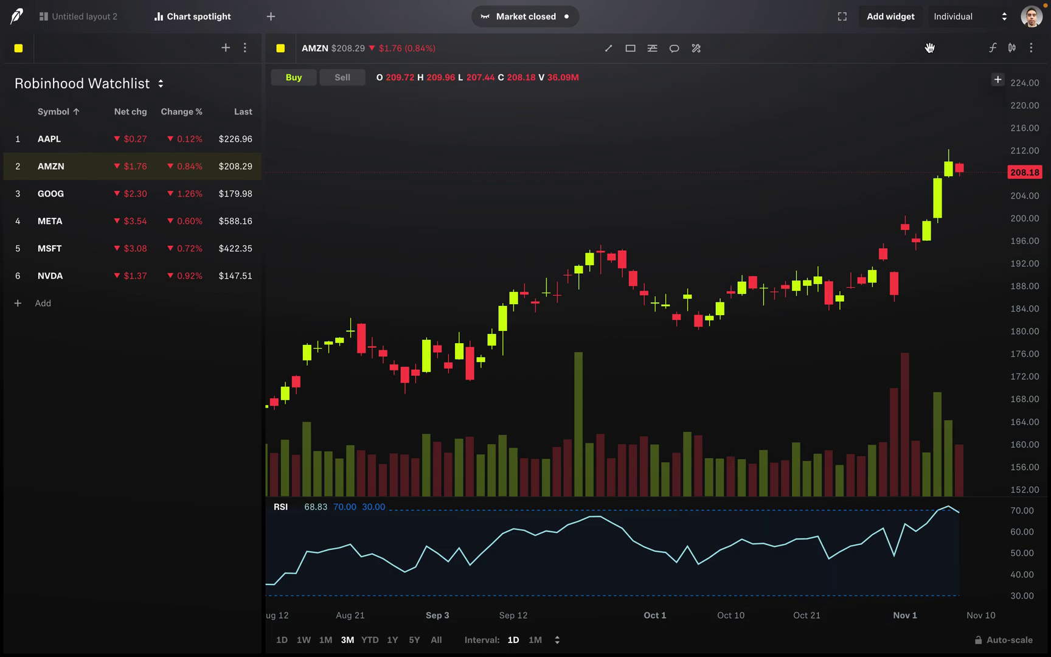
- Add the Moving average convergence/divergence (MACD) indicator to the AMZN chart
left_click(991, 50)
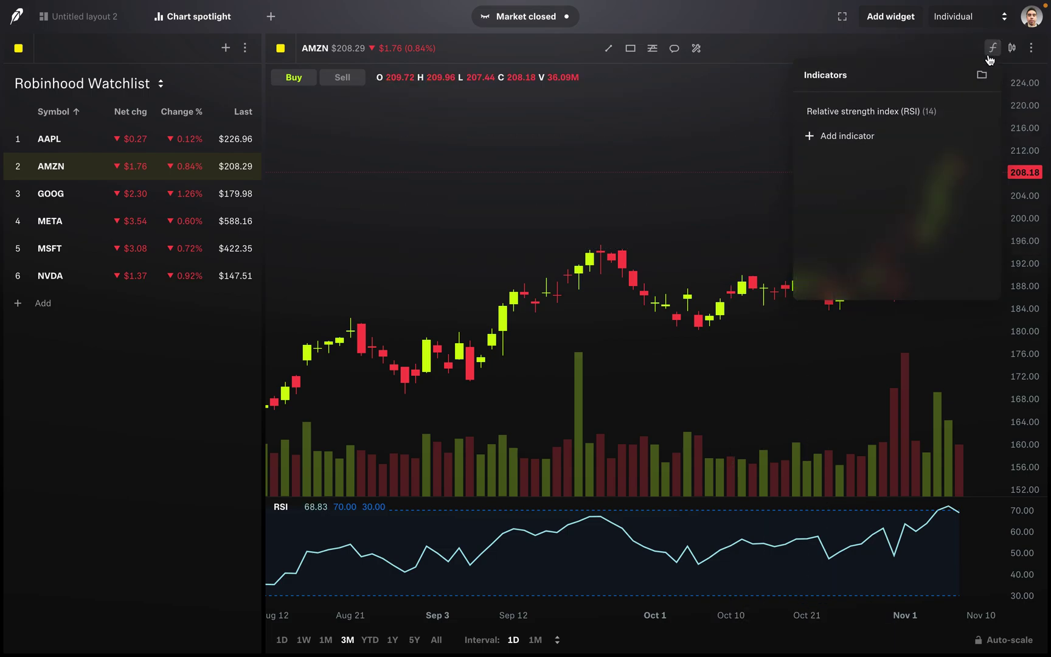
left_click(864, 136)
type("mad")
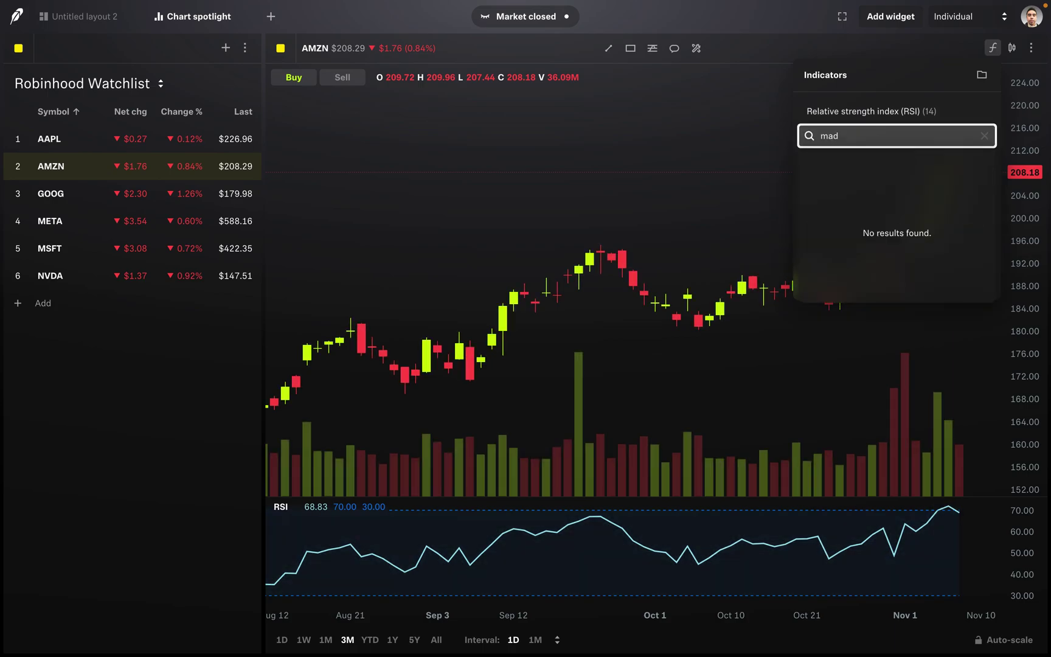
key("BackSpace")
type("c")
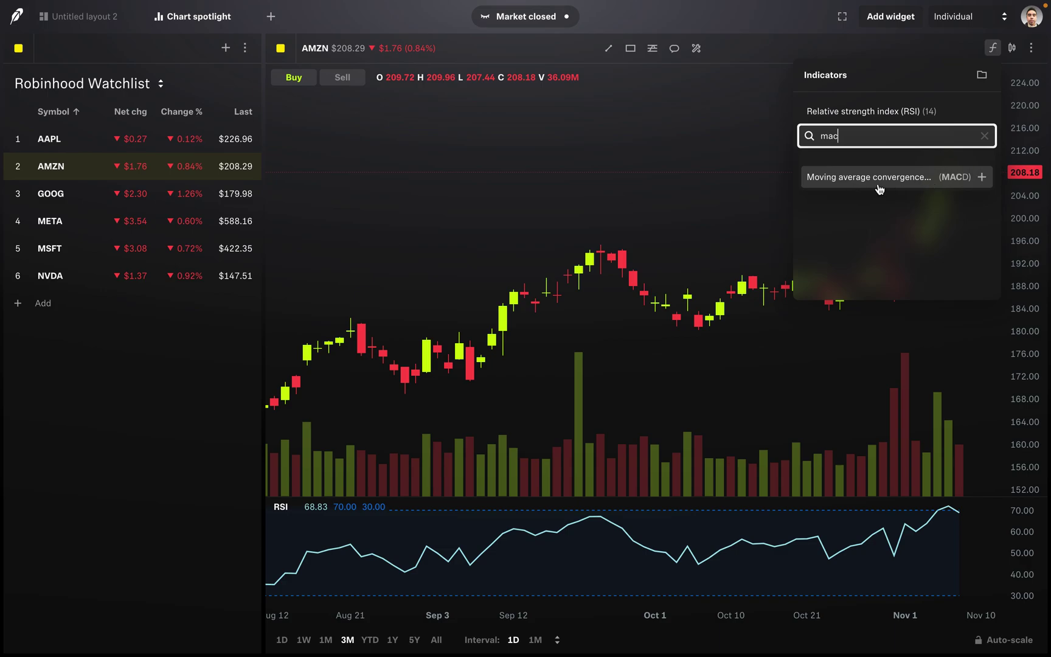
left_click(976, 177)
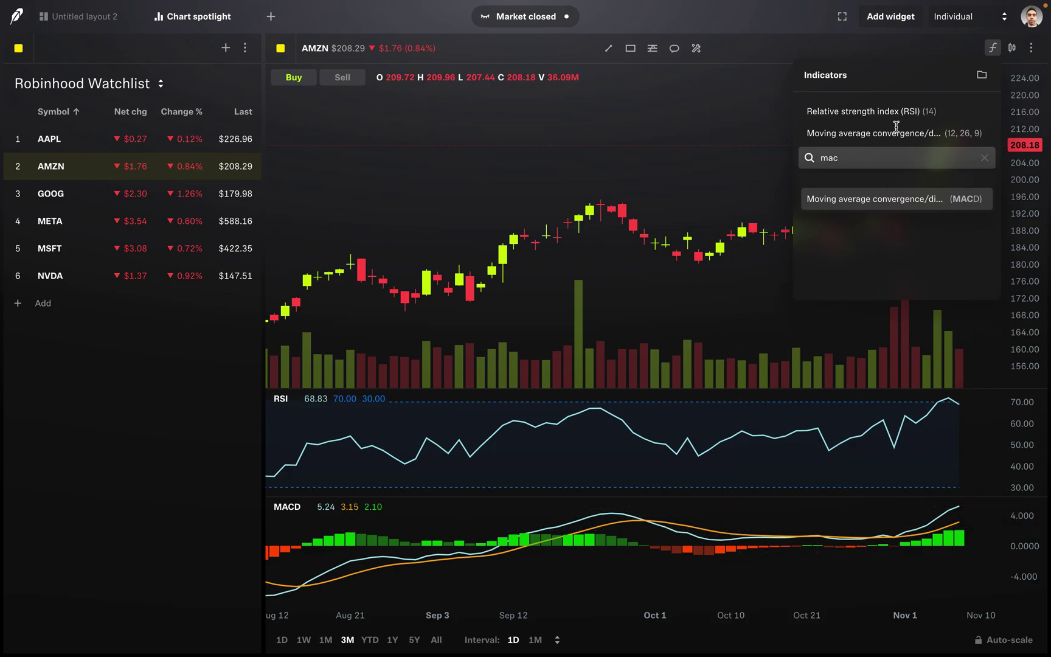
- Review the RSI indicator's input and plot settings, and remove the RSI from the AMZN chart
mouse_move(906, 112)
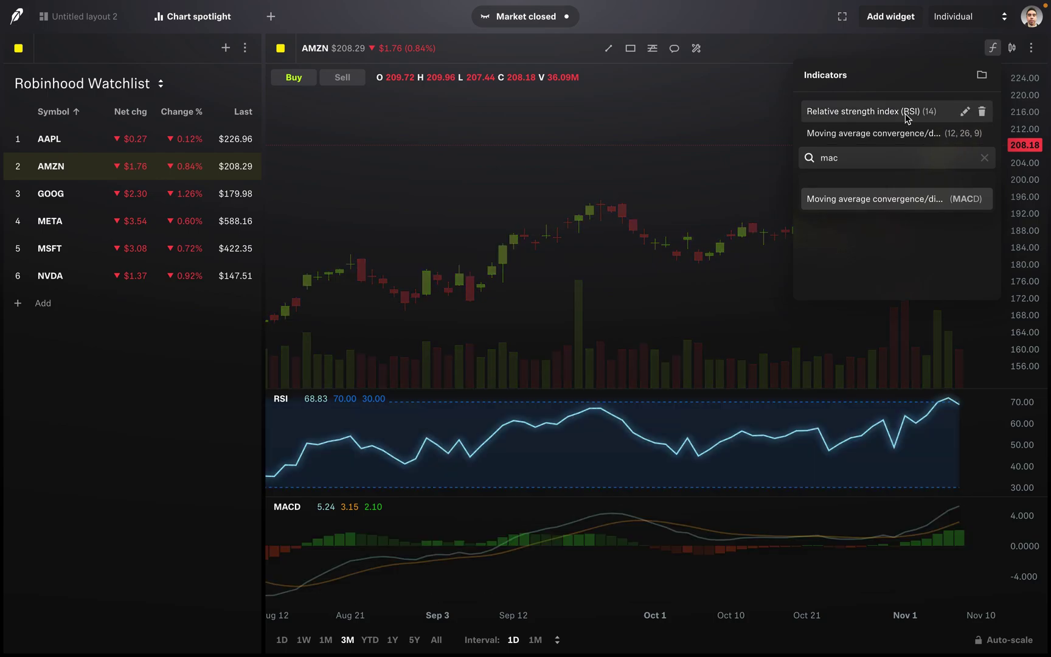
left_click(965, 113)
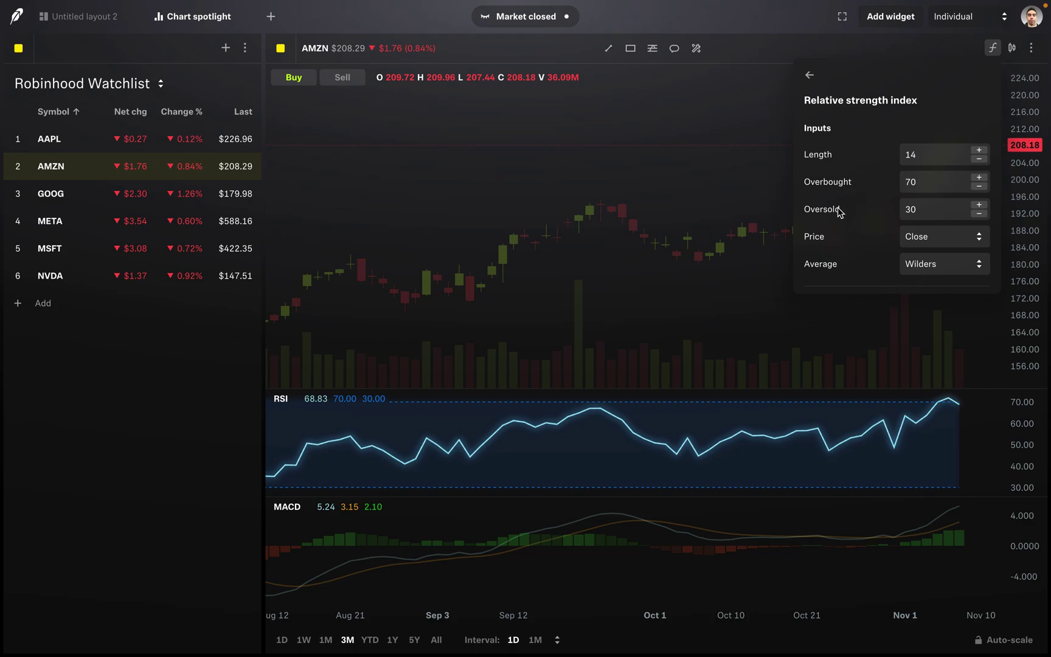
scroll(839, 213, "down", 1)
scroll(912, 200, "down", 3)
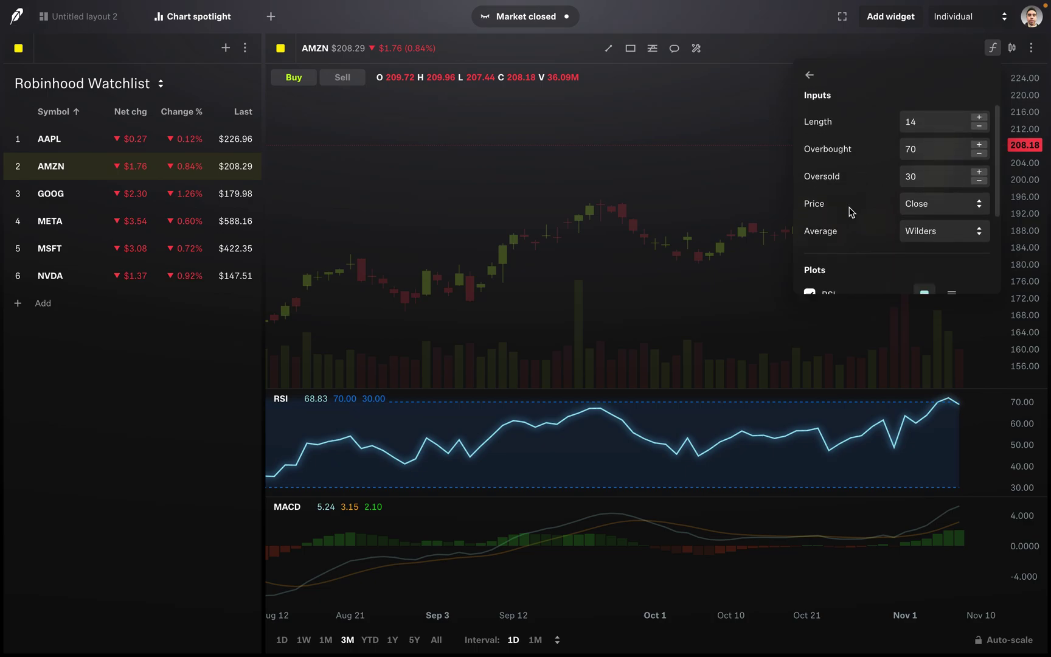
left_click(809, 74)
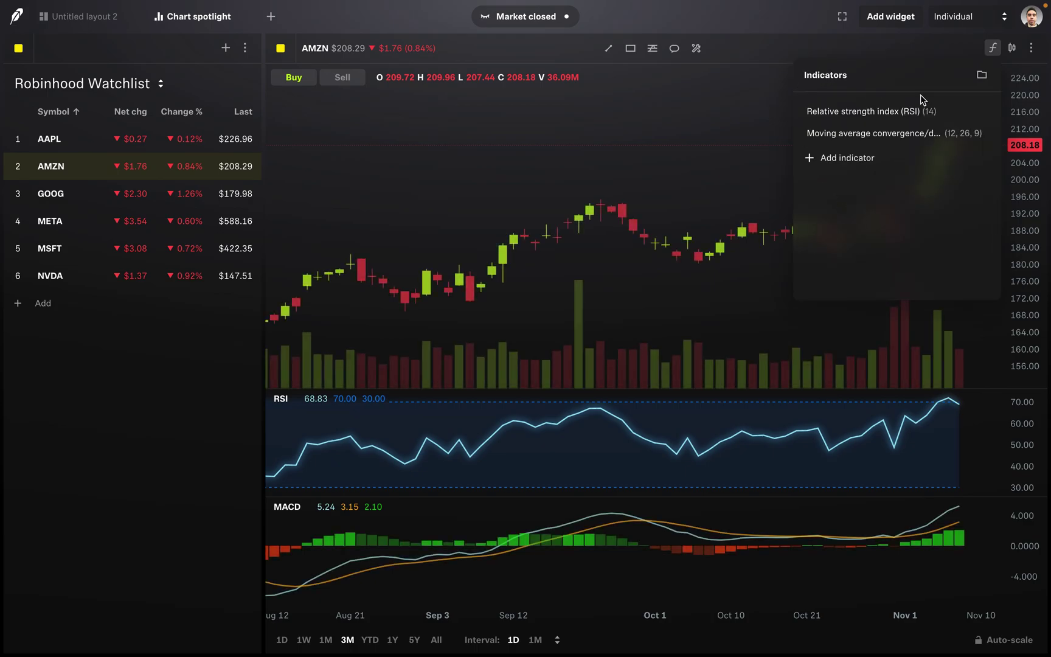
left_click(981, 112)
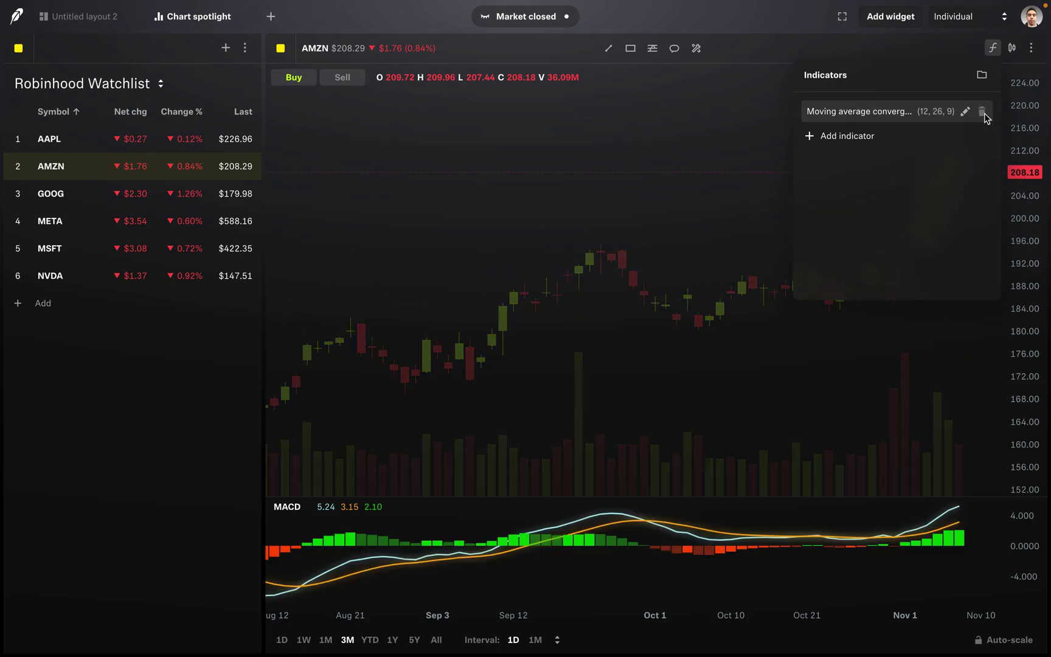
left_click(992, 48)
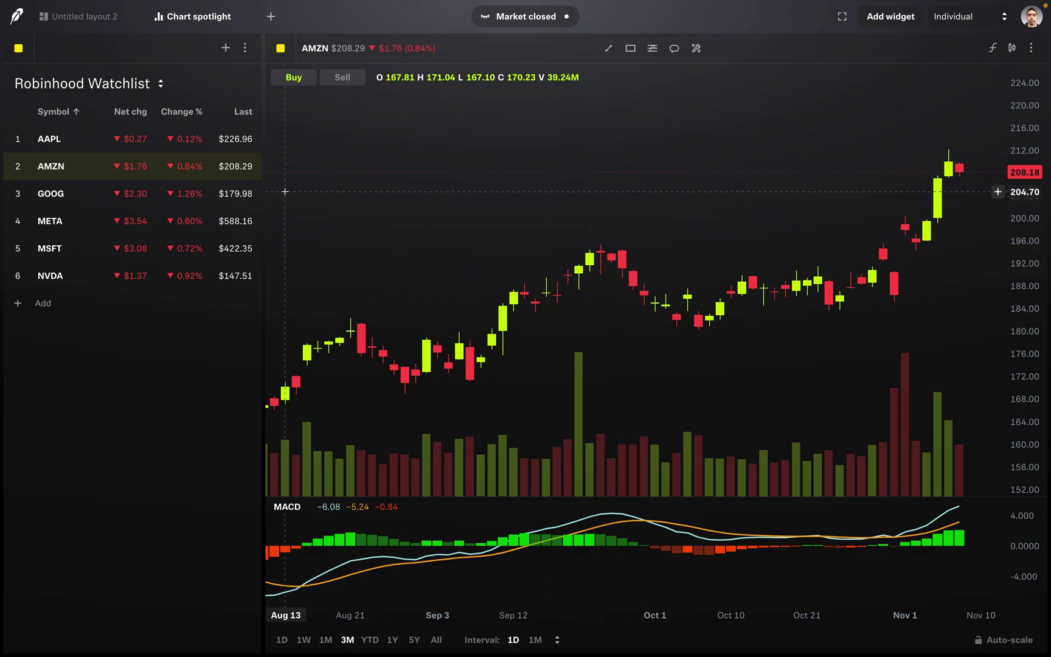
- Bring up the AMZN order ticket from the watchlist, and close it without placing an order
mouse_move(163, 174)
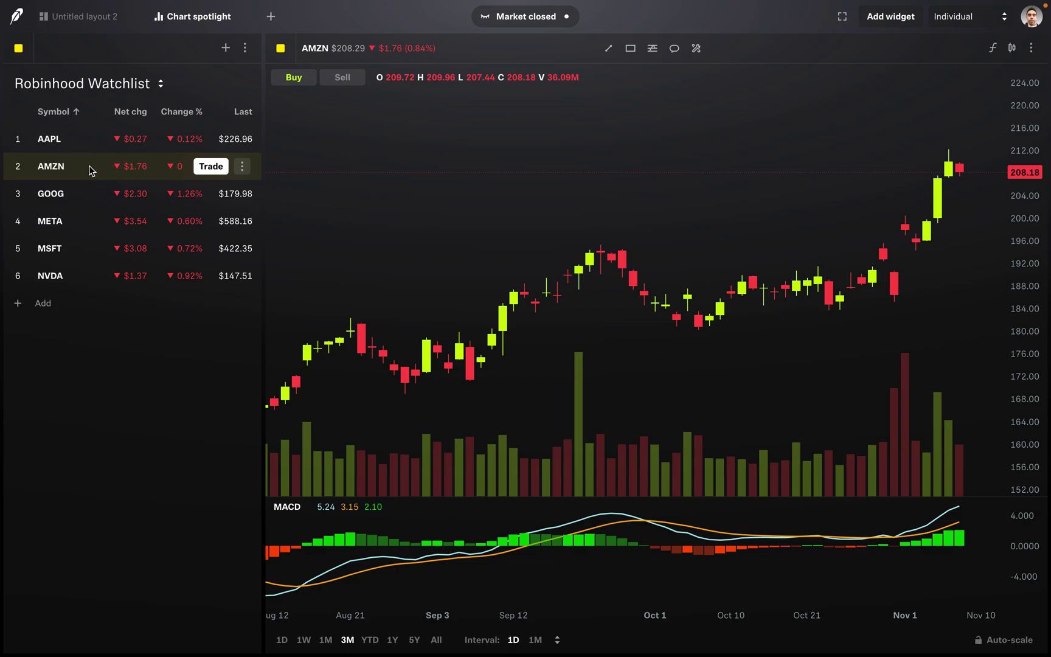
left_click(207, 168)
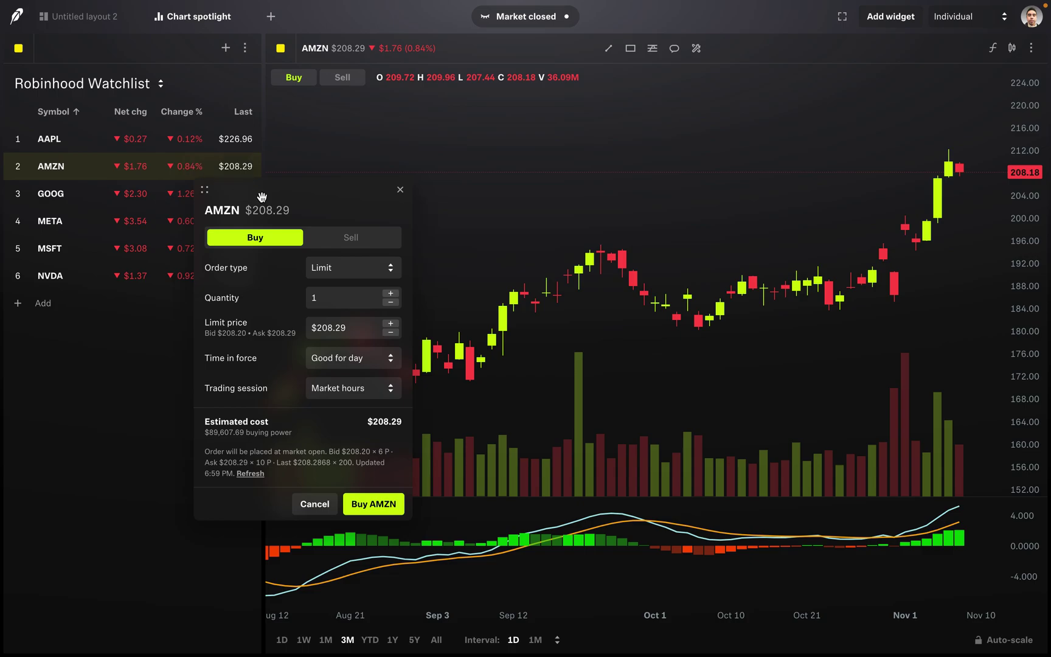
left_click(400, 189)
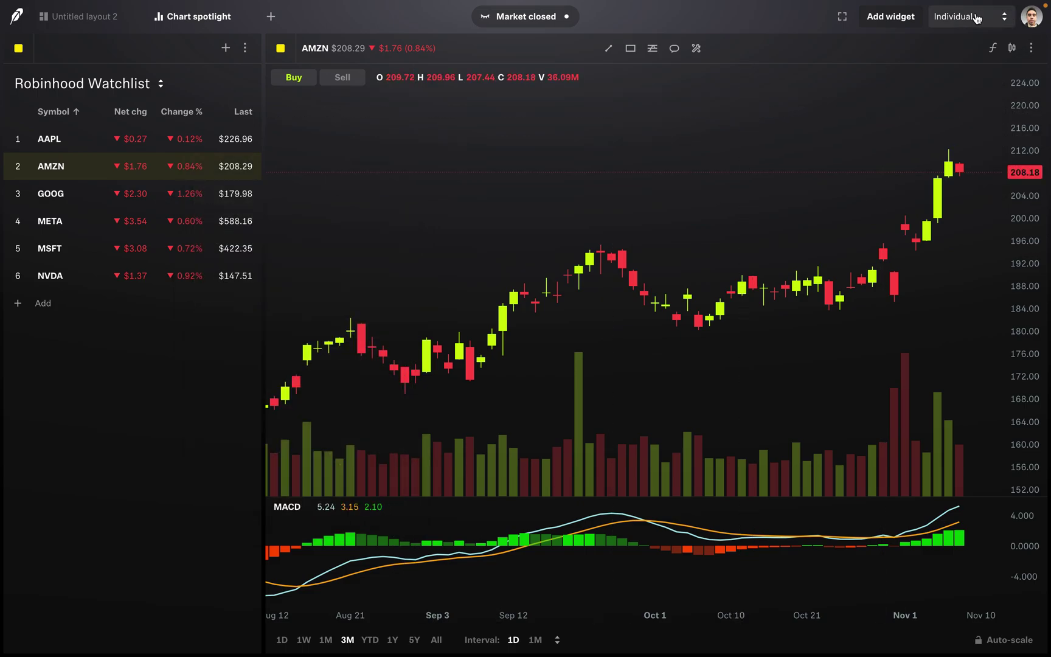
- Add an Options chain widget to the Chart spotlight layout, below the AMZN chart
left_click(918, 22)
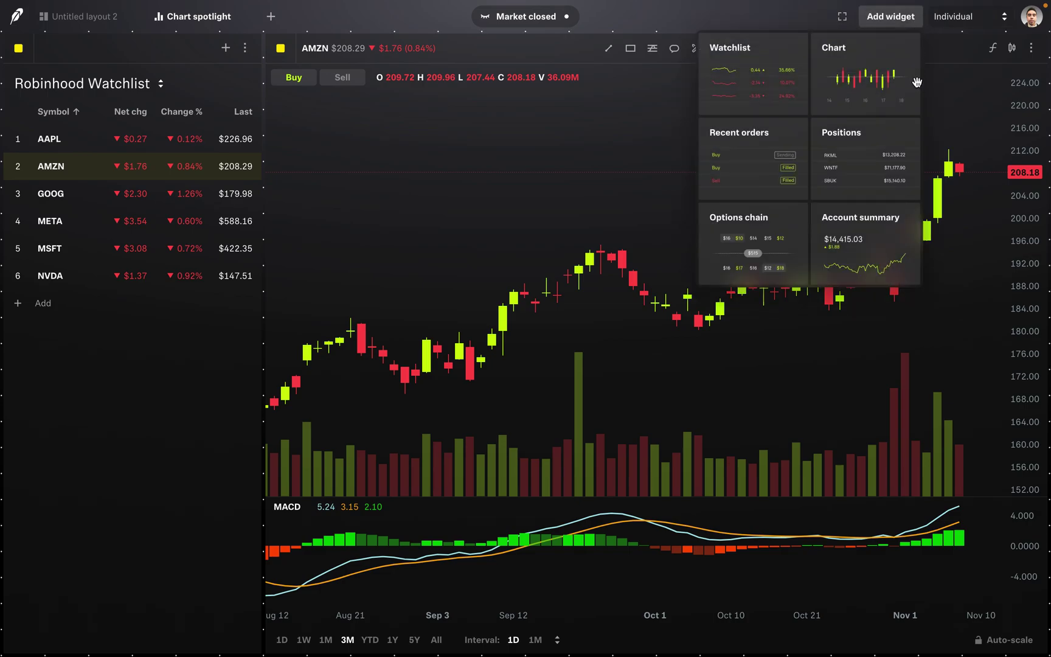
left_click(753, 241)
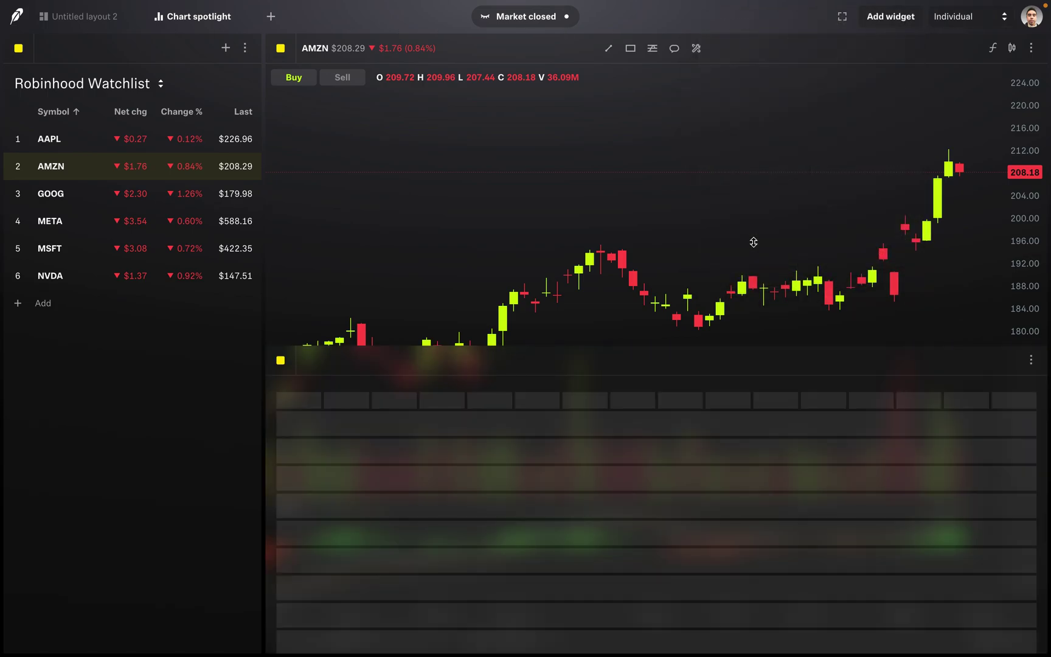